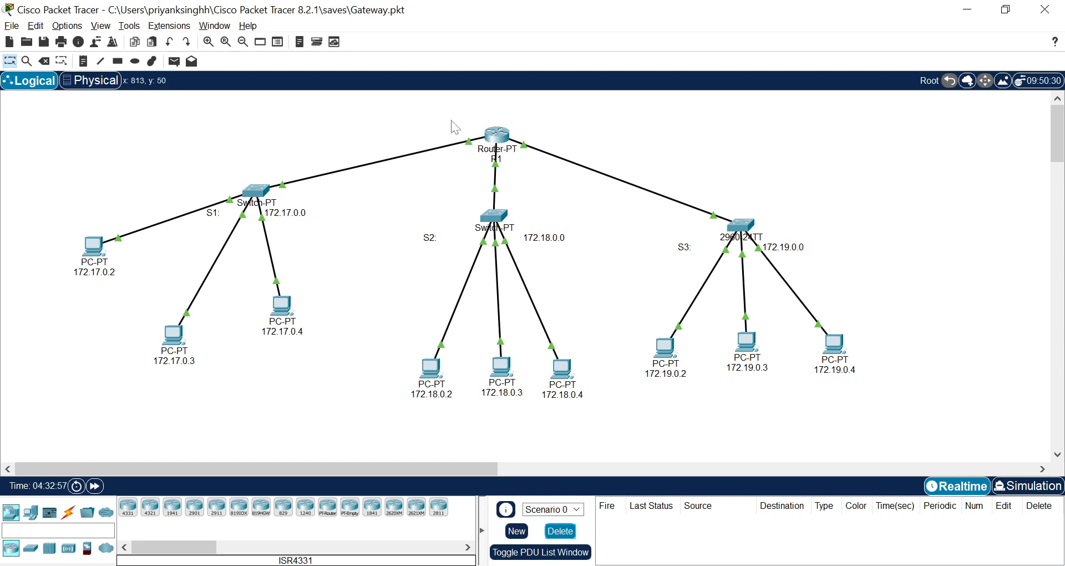
Check the IPv4 addresses configured on router R1's FastEthernet0/0, FastEthernet1/0 and FastEthernet6/0 interfaces.
mouse_move(488, 147)
click(497, 138)
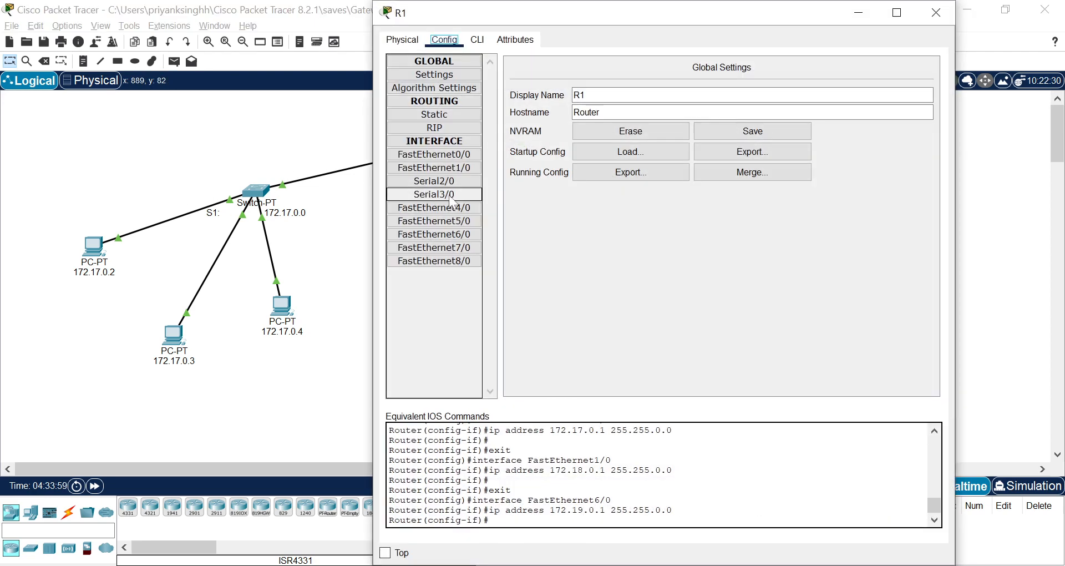
click(434, 154)
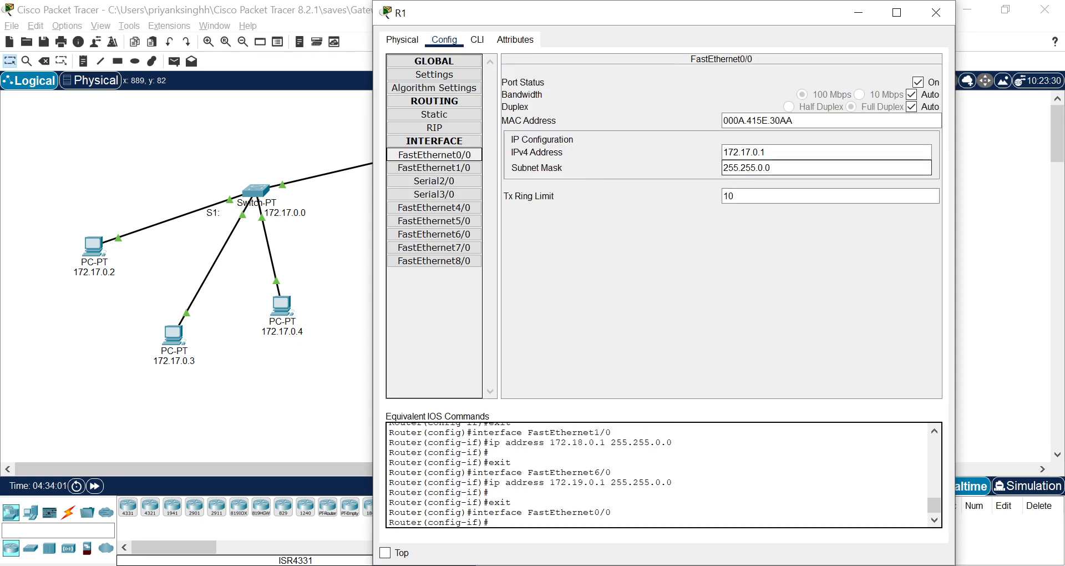
drag(765, 152, 722, 153)
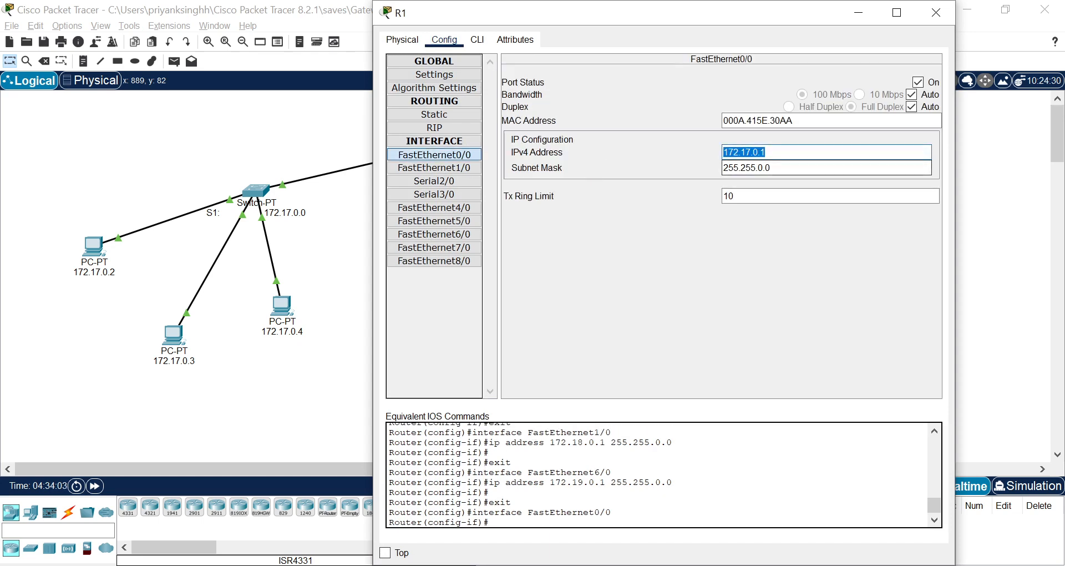
click(468, 168)
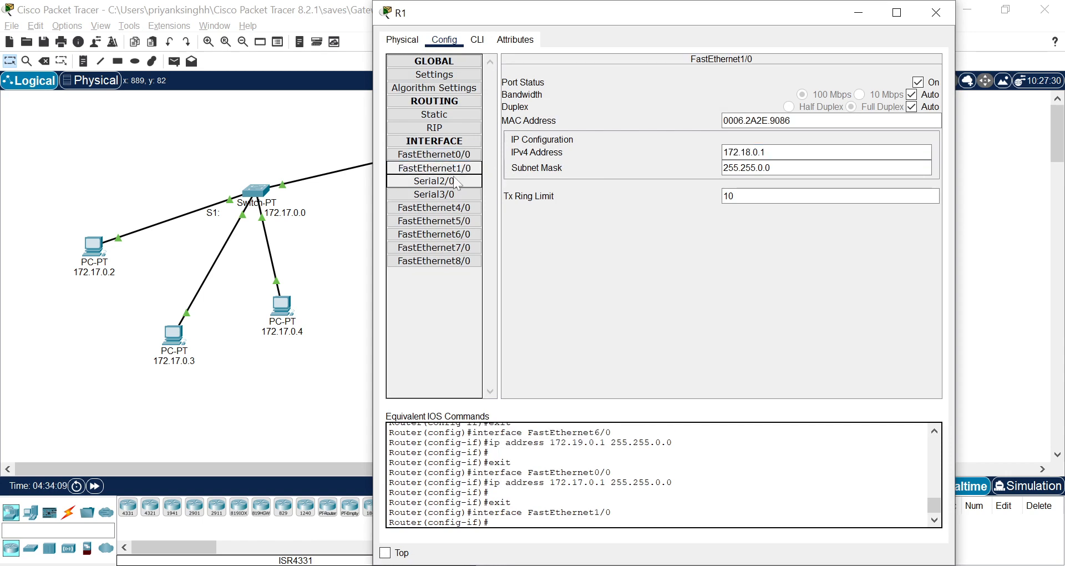
key(Tab)
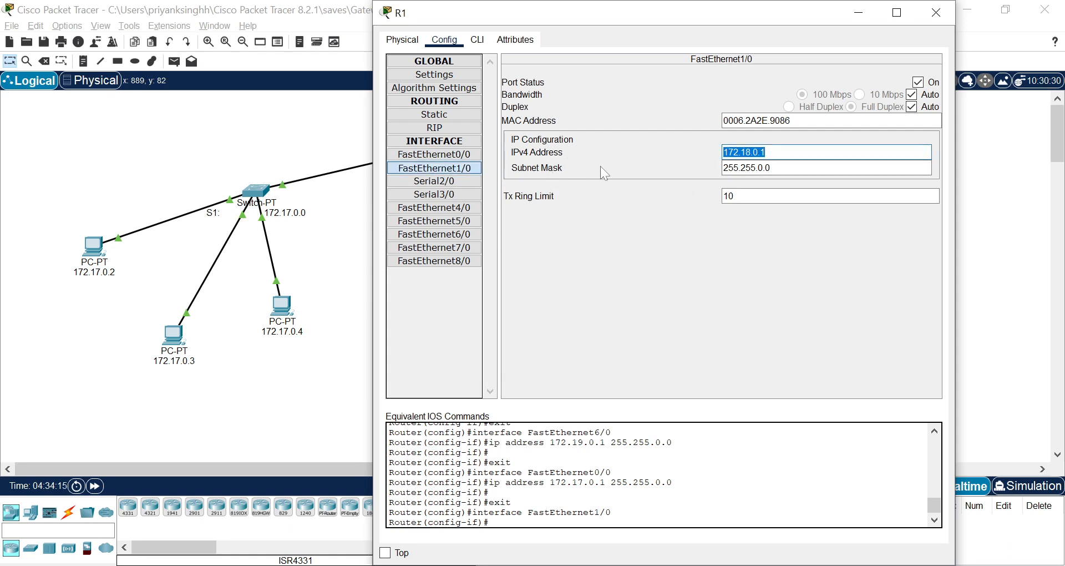
click(463, 235)
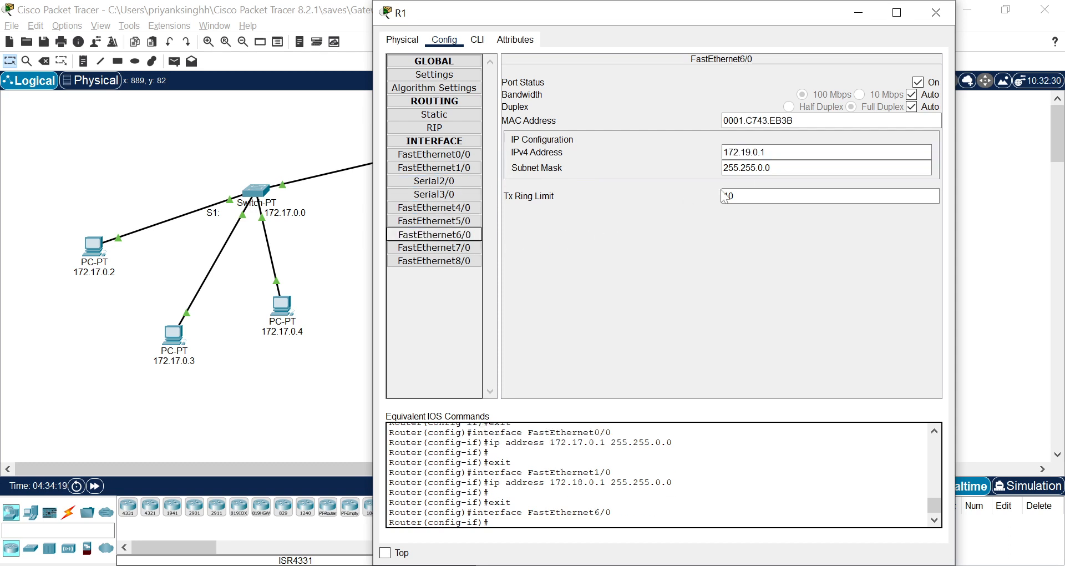
mouse_move(728, 152)
mouse_down()
mouse_move(766, 152)
mouse_move(709, 153)
mouse_up()
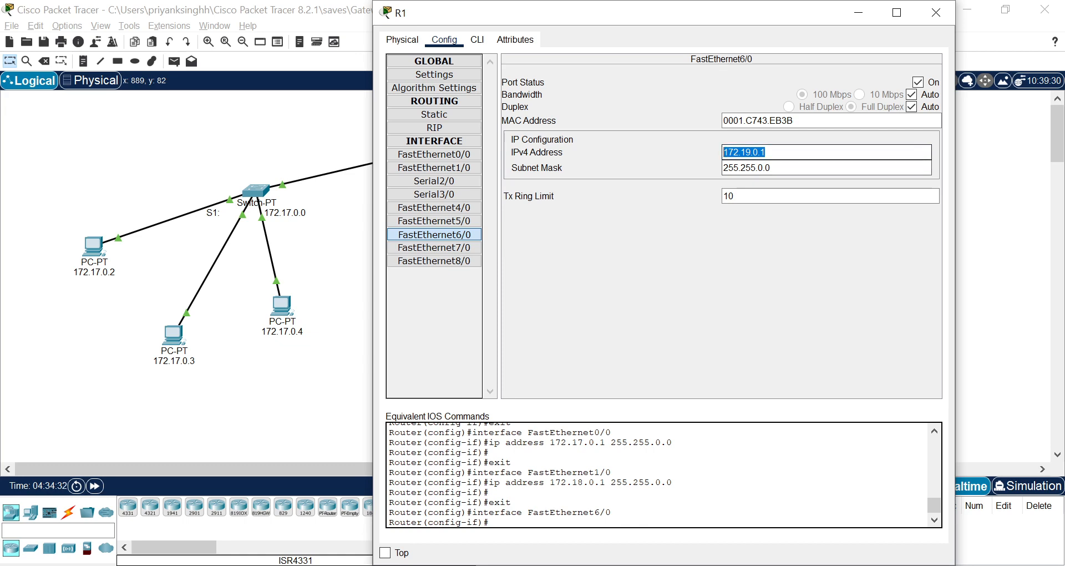
click(771, 152)
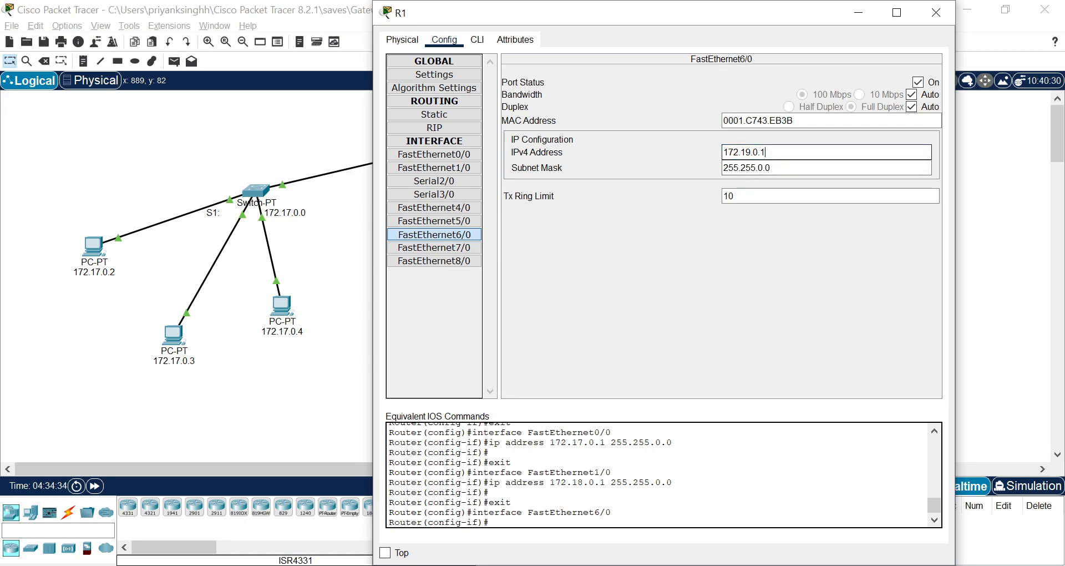
click(936, 12)
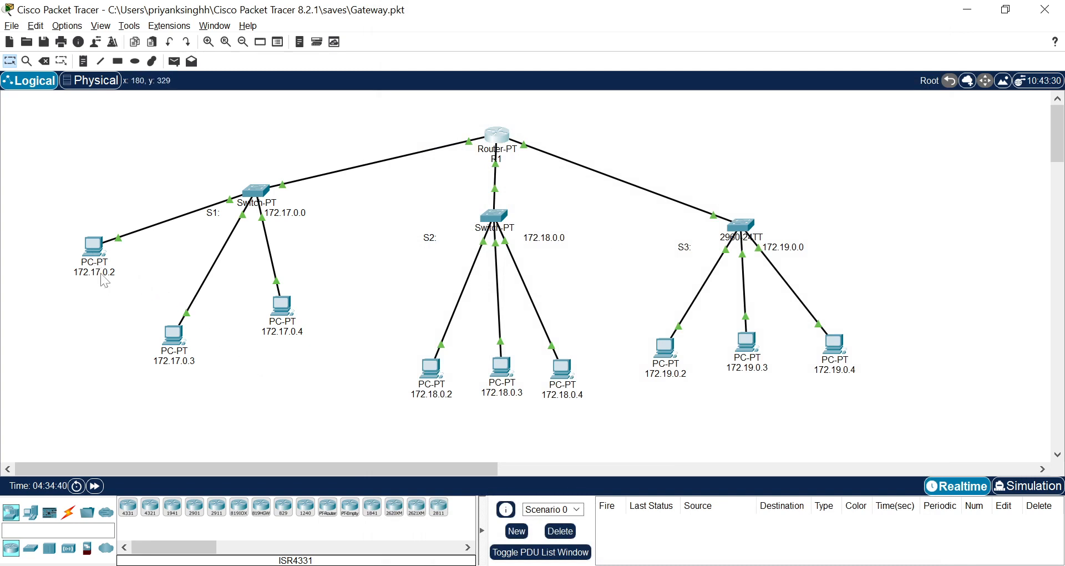
Inspect the IPv4 address and default gateway in the IP configuration of PC 172.17.0.2, and dismiss the Microsoft Store notification.
mouse_move(100, 275)
mouse_move(95, 248)
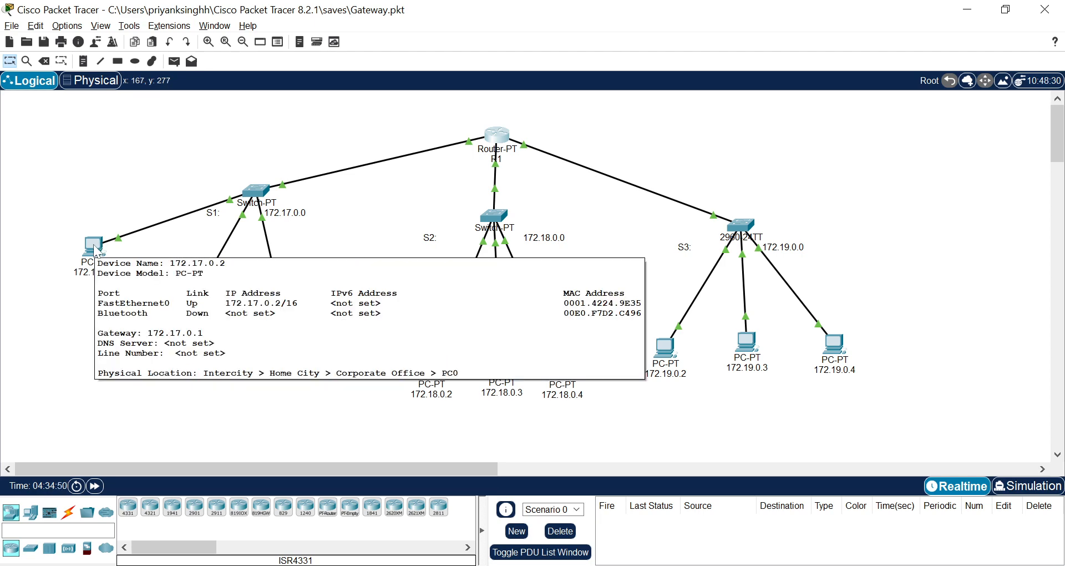
click(91, 247)
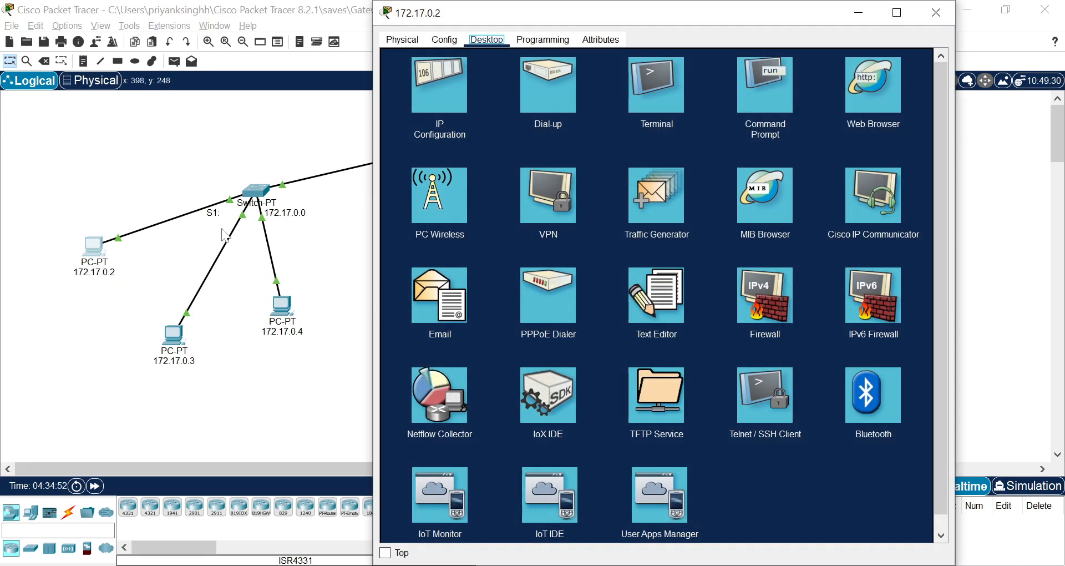
click(436, 94)
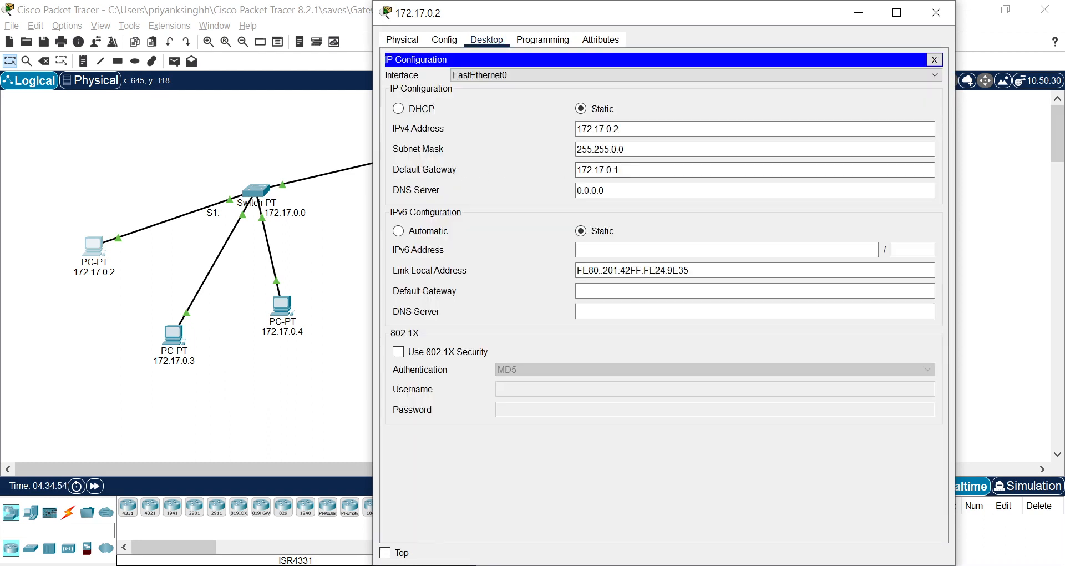
drag(622, 129, 547, 137)
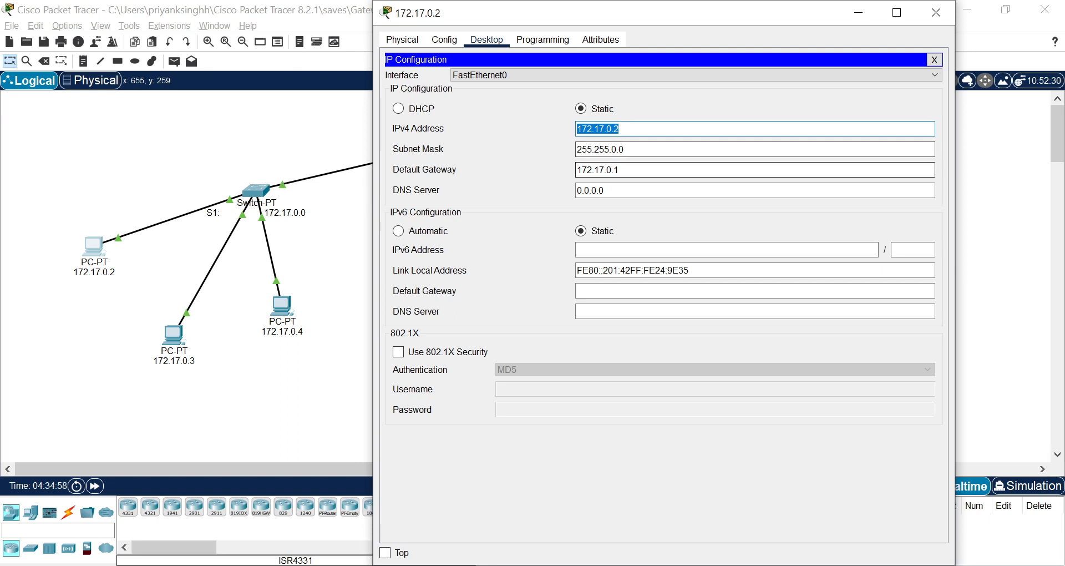
drag(621, 170, 594, 170)
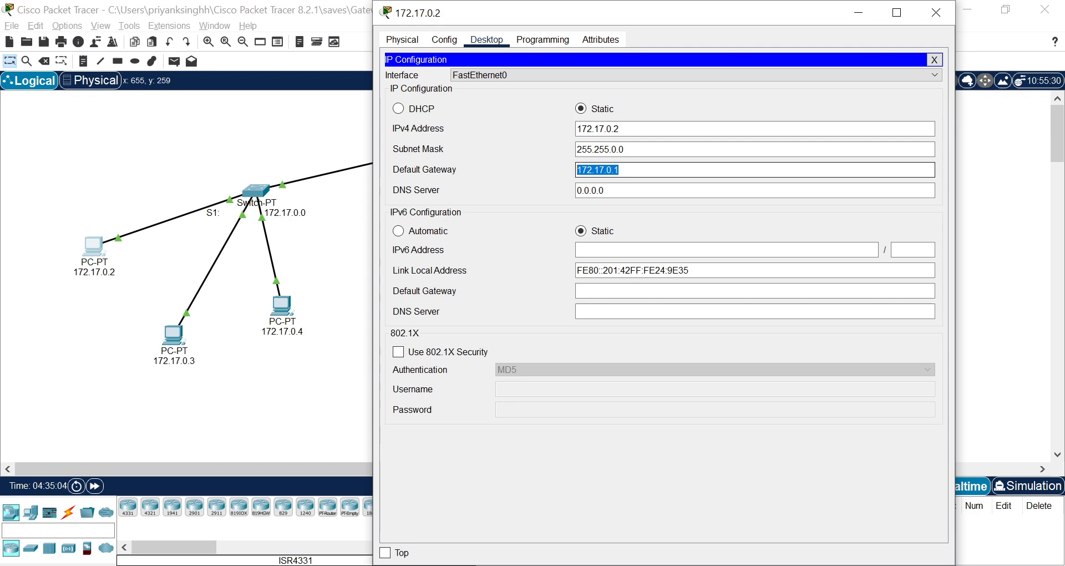
click(638, 170)
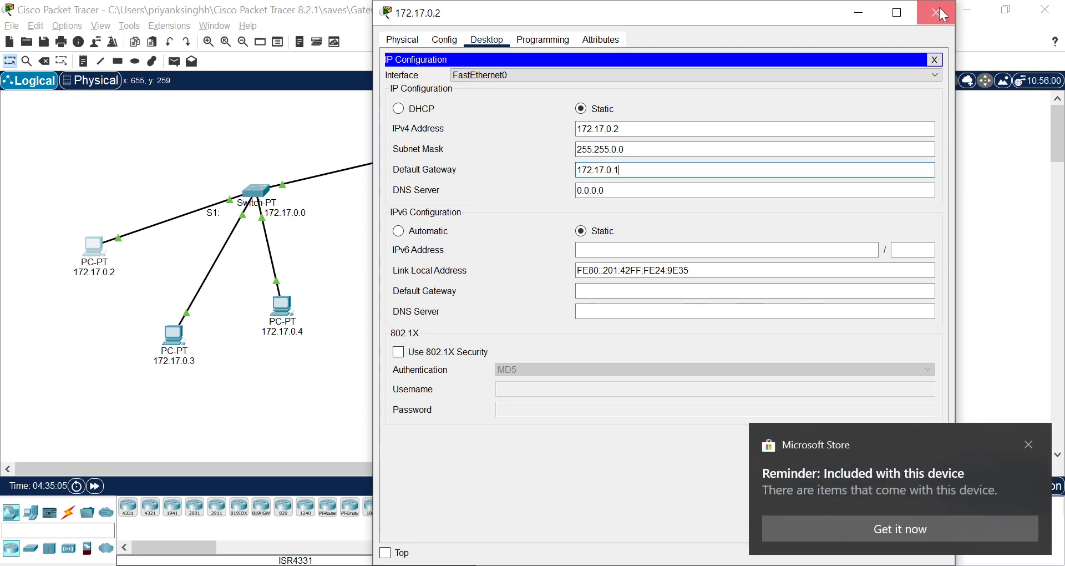
click(936, 12)
click(1028, 445)
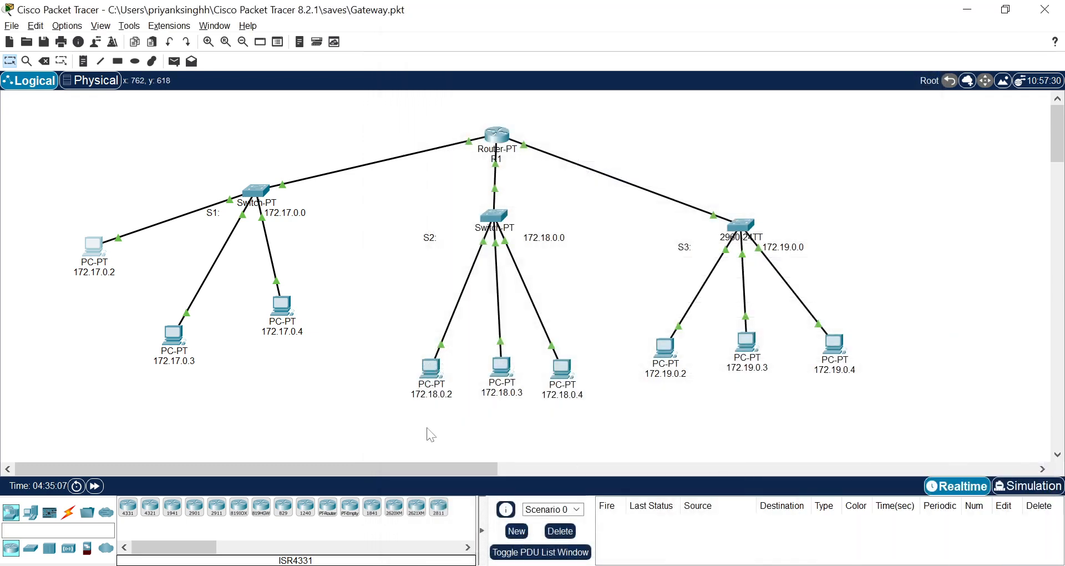
Inspect the IPv4 address and default gateway in the IP configuration of PC 172.17.0.3.
click(173, 335)
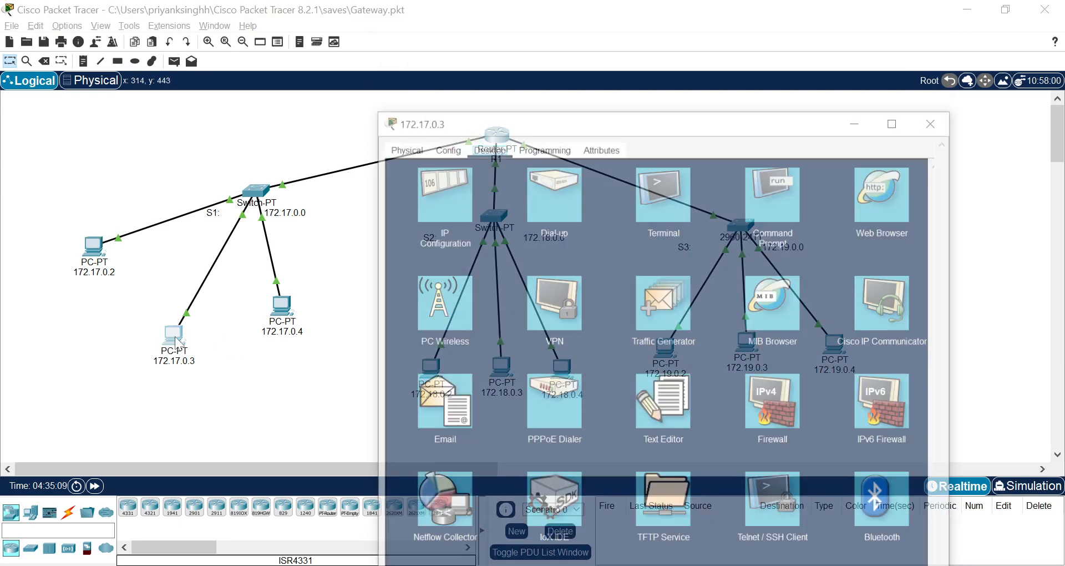
click(428, 103)
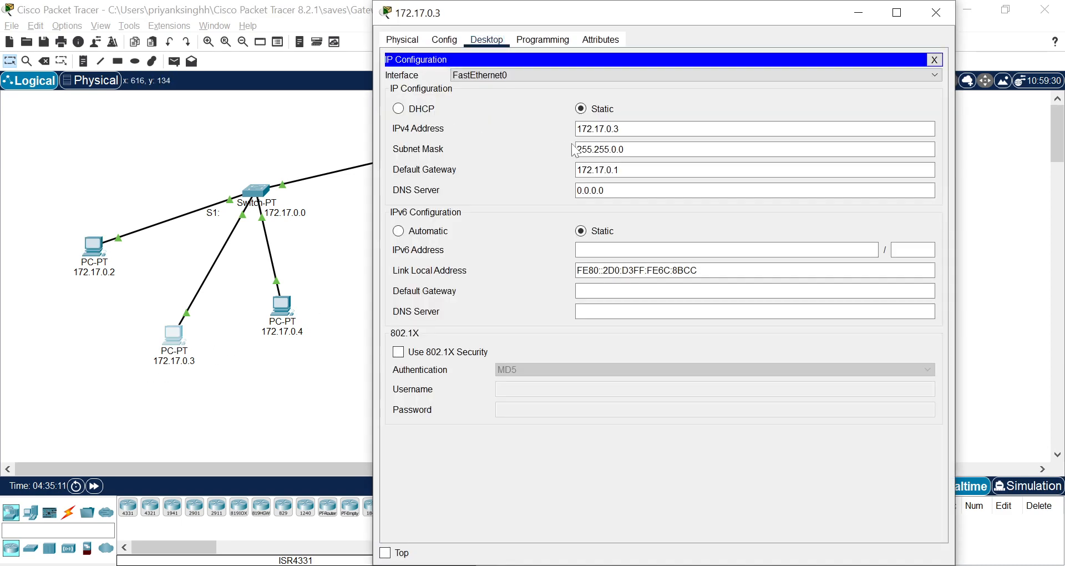
drag(623, 129, 575, 130)
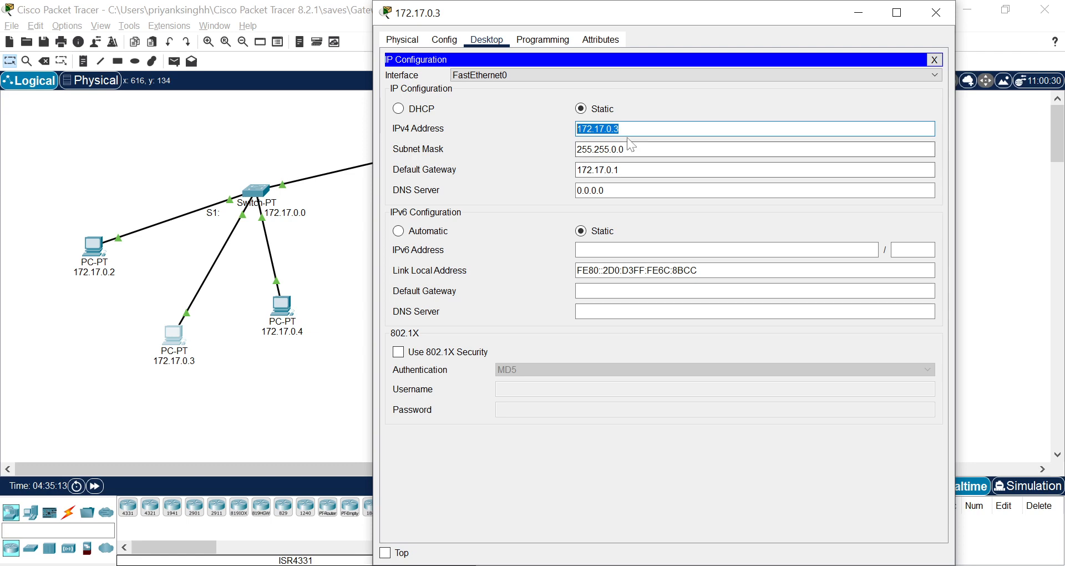
drag(621, 170, 544, 177)
click(936, 12)
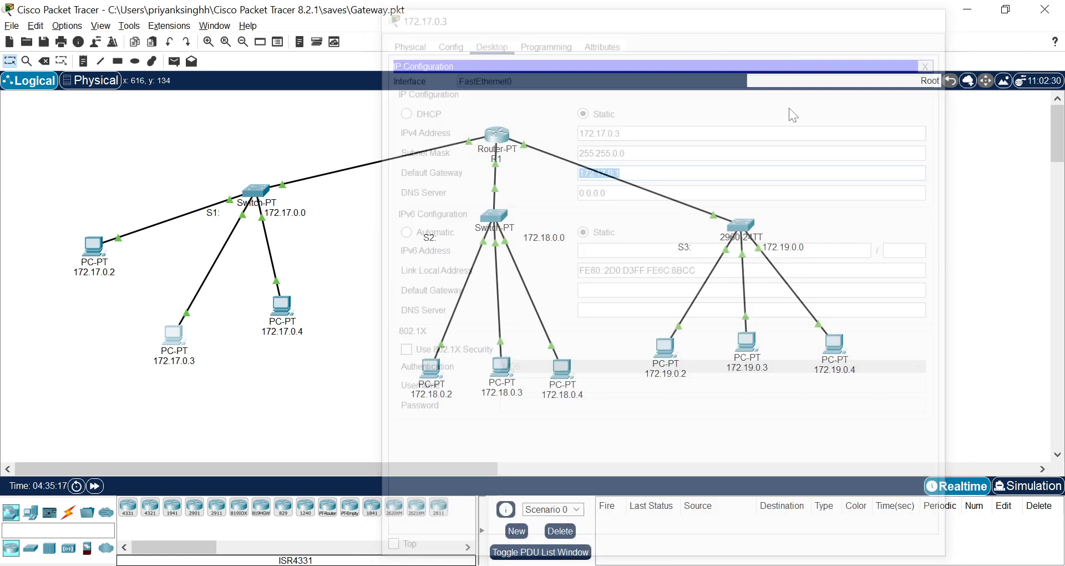
Check PC 172.17.0.4's FastEthernet0 IPv4 address and the default gateway in its global settings.
click(282, 305)
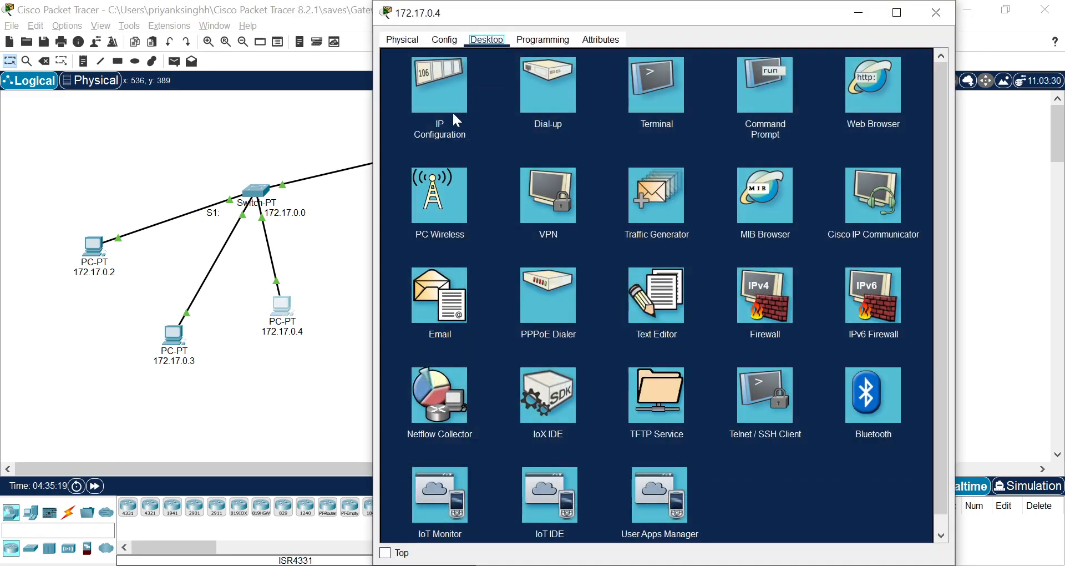
click(444, 40)
click(434, 114)
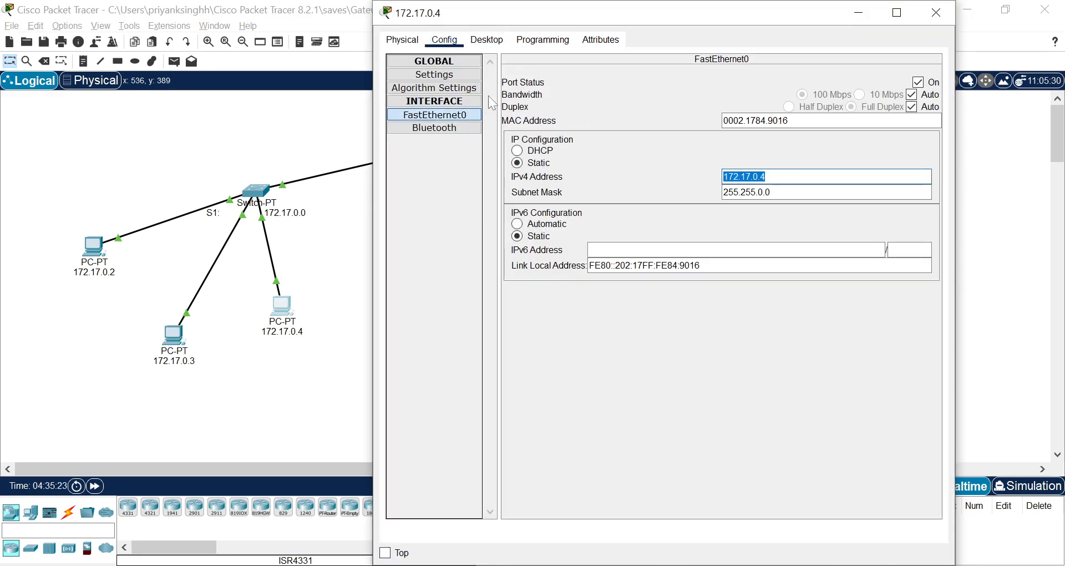
click(455, 75)
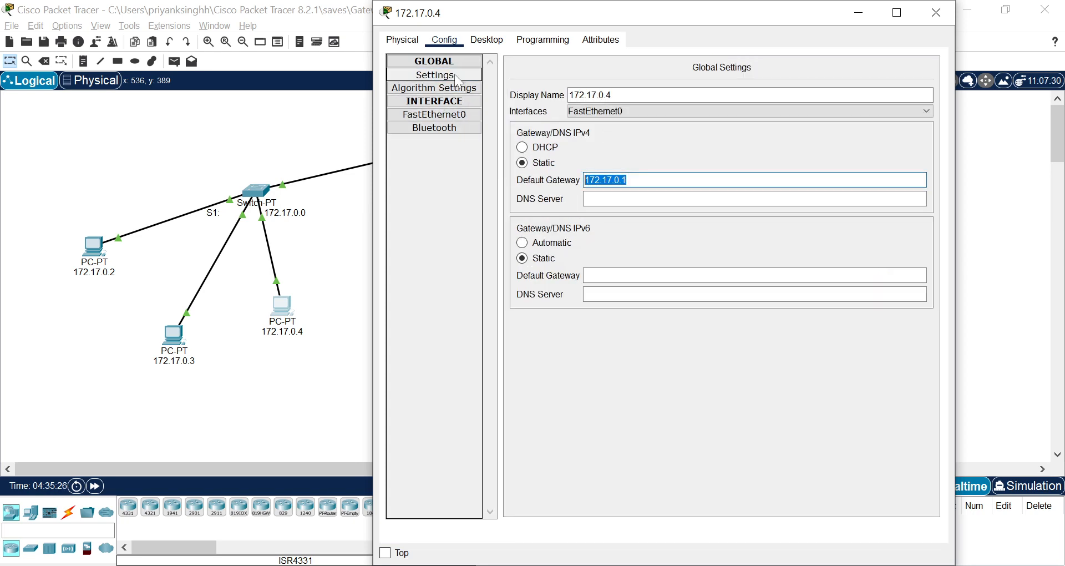
click(943, 14)
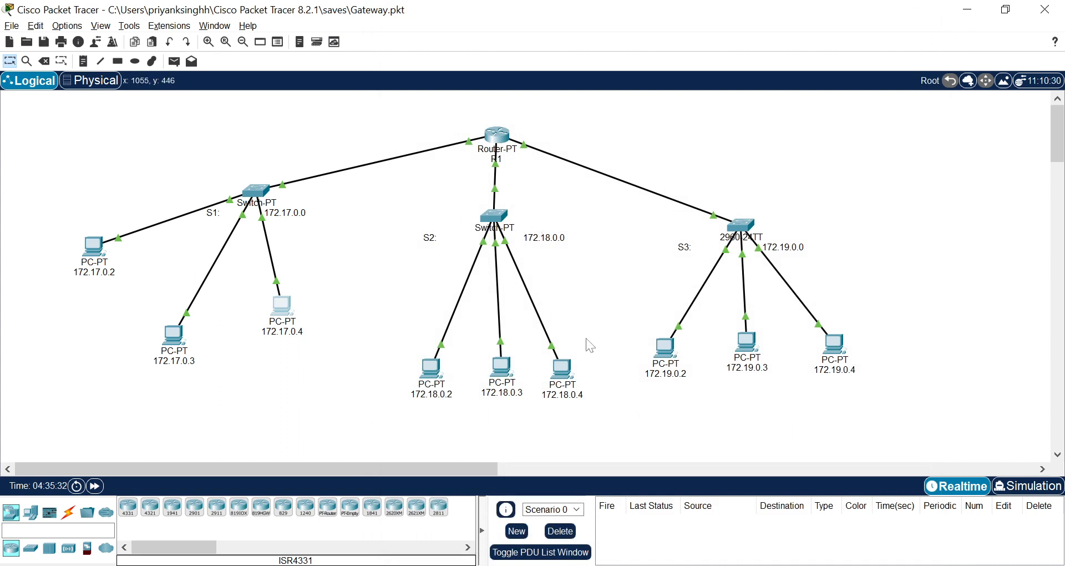
Check the FastEthernet0 IPv4 address and global default gateway of PC 172.18.0.2 on switch S2's network.
click(438, 371)
click(433, 222)
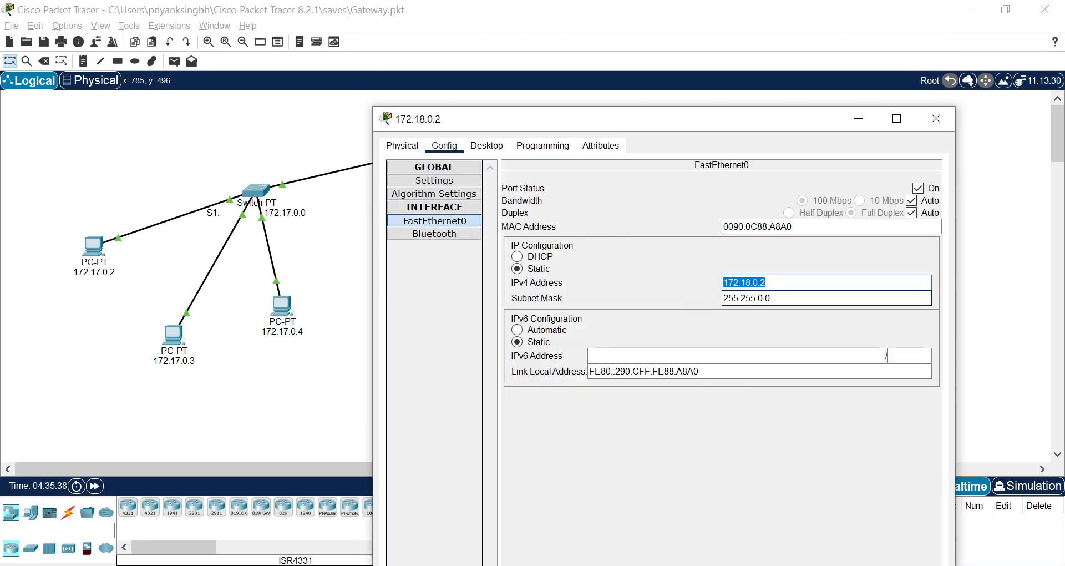
click(435, 182)
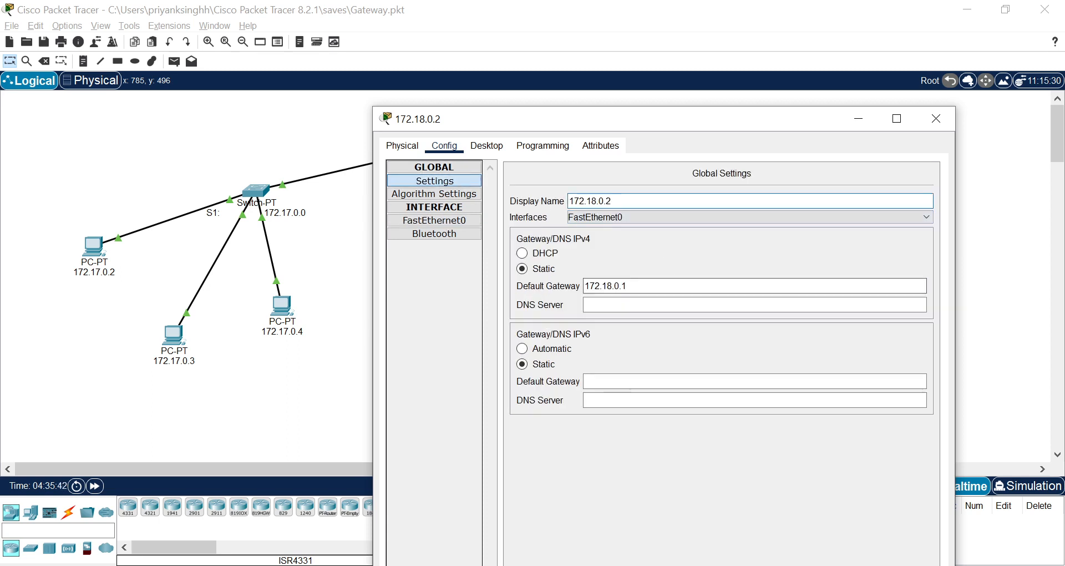
drag(635, 286, 574, 286)
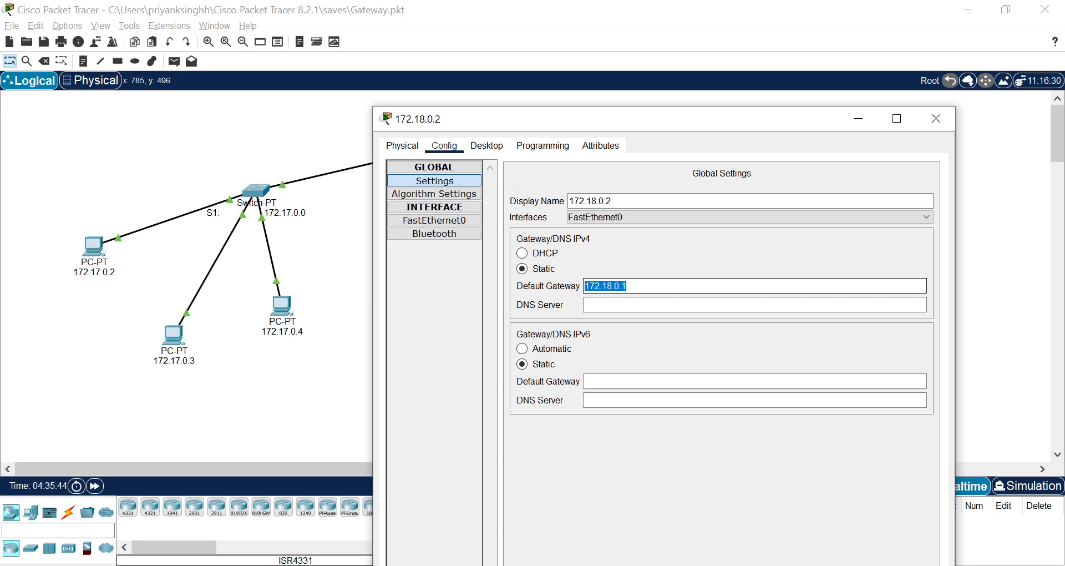
click(935, 118)
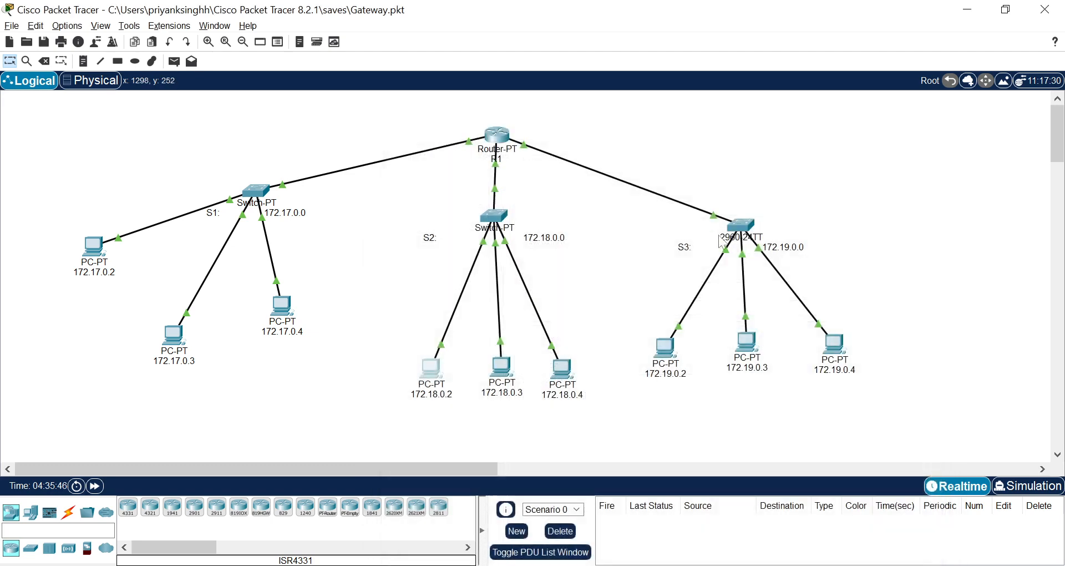
Review the default gateway and FastEthernet0 IPv4 address of PC 172.18.0.4.
click(569, 380)
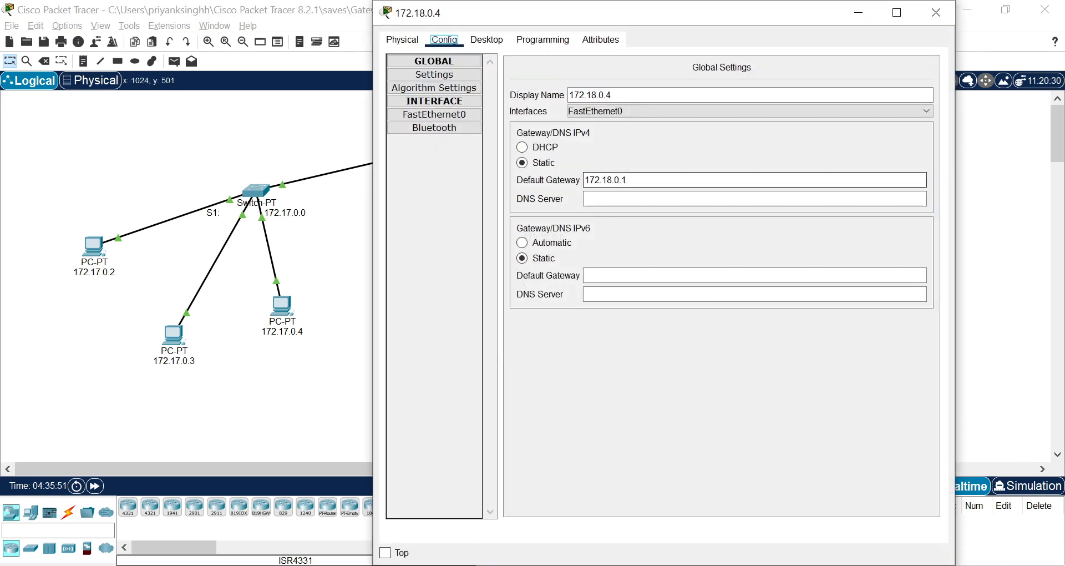
drag(629, 181, 601, 180)
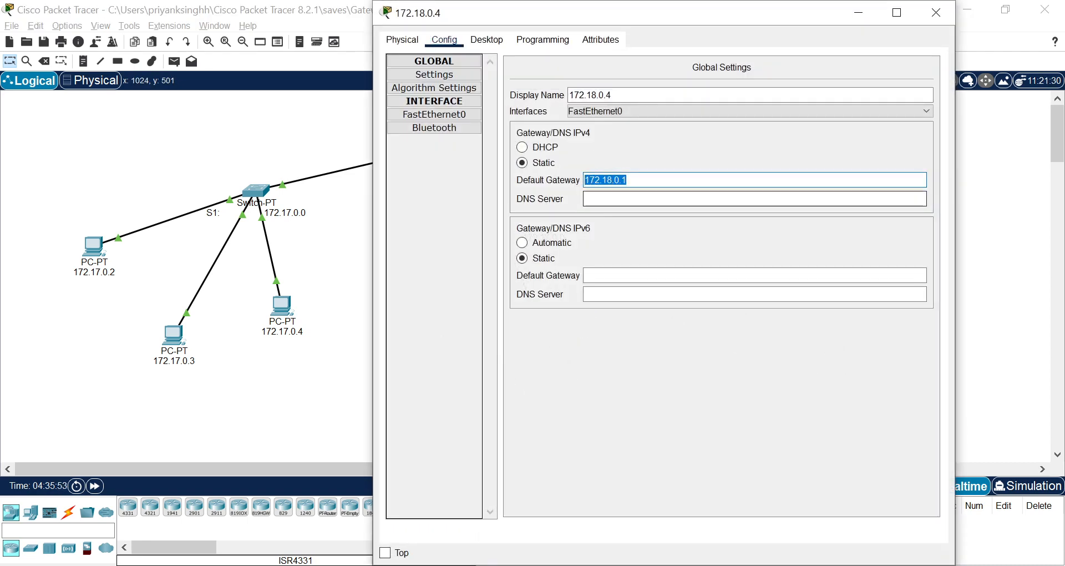
click(462, 117)
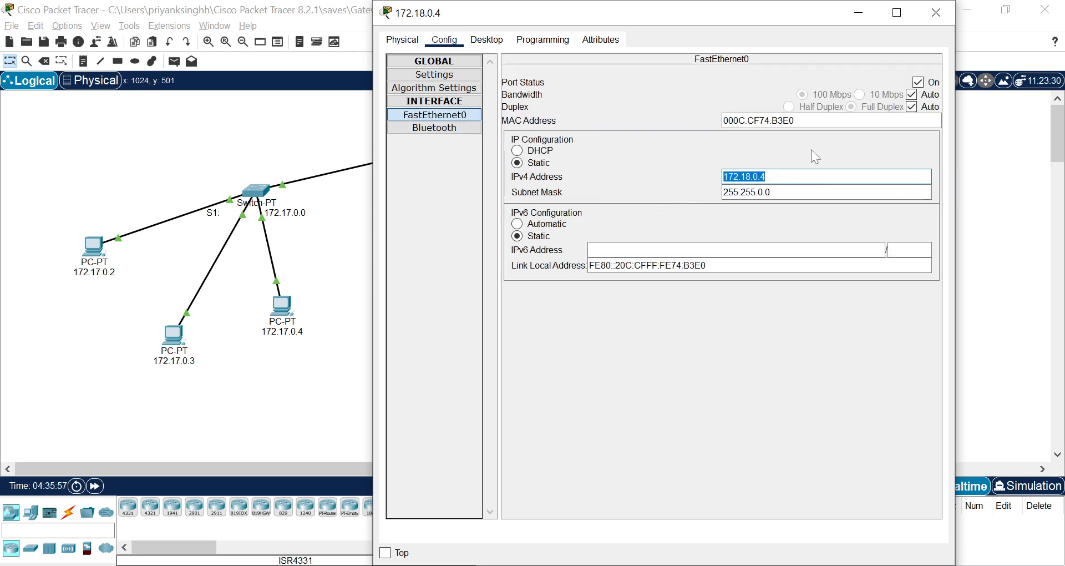
click(936, 12)
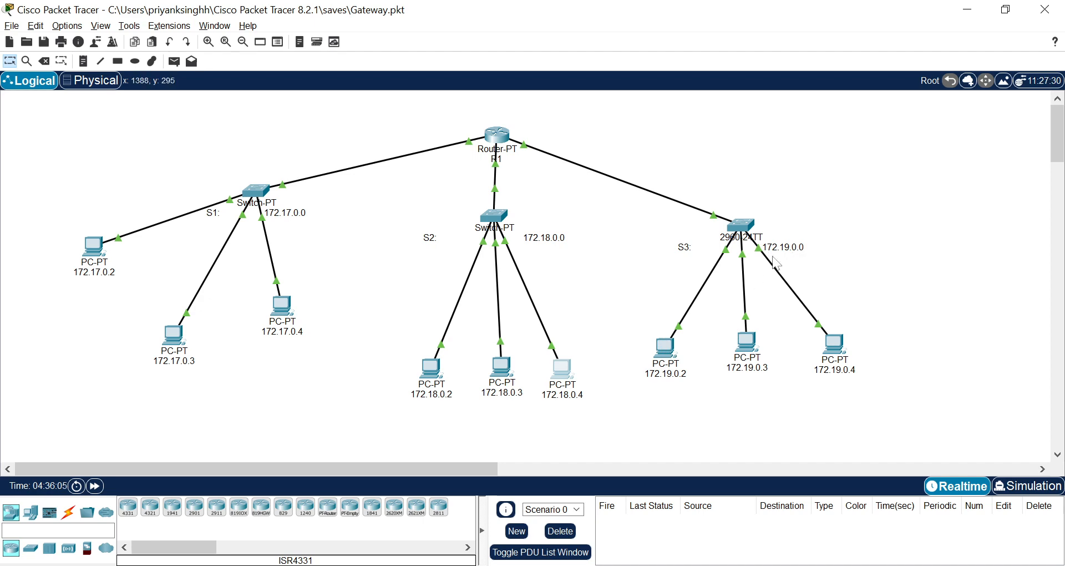
Review the default gateway and FastEthernet0 IPv4 address of PC 172.19.0.2 on switch S3's network.
click(657, 339)
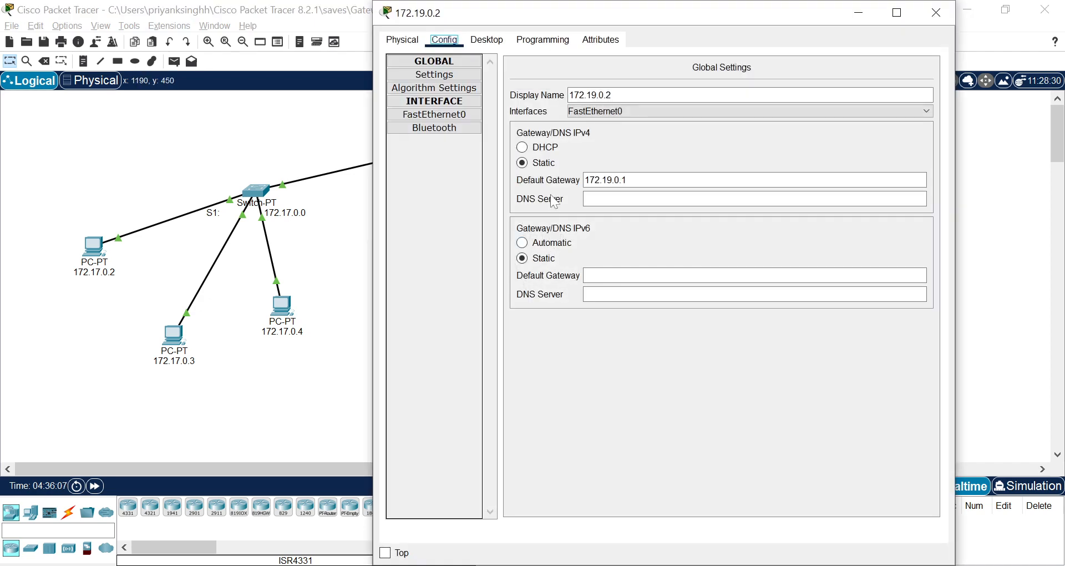
double_click(605, 180)
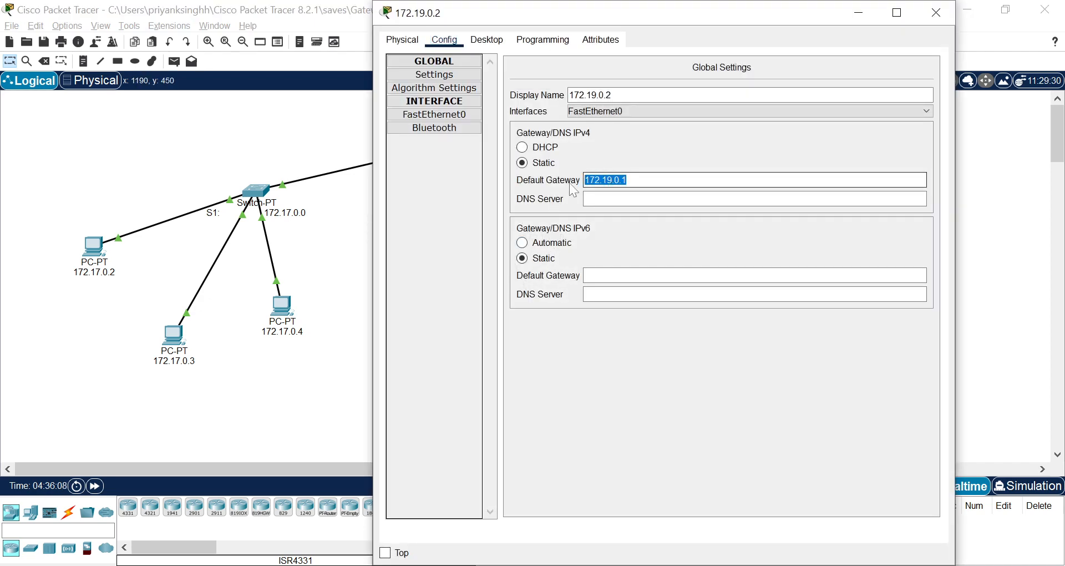
click(459, 117)
click(777, 177)
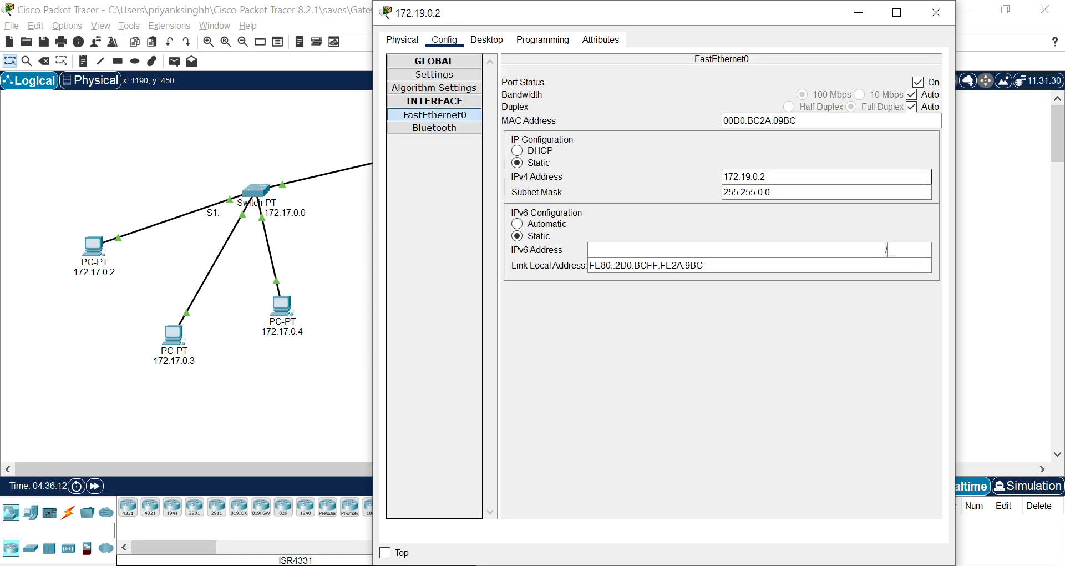
Finish checking PC 172.19.0.2's IPv4 address and review PC 172.19.0.4's FastEthernet0 IPv4 address and default gateway.
double_click(774, 177)
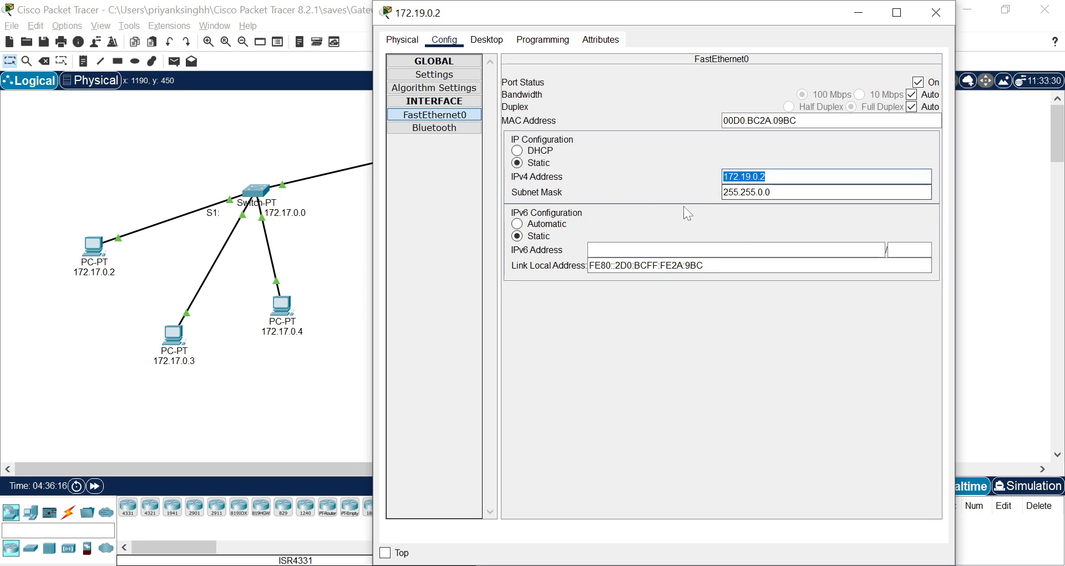
click(934, 14)
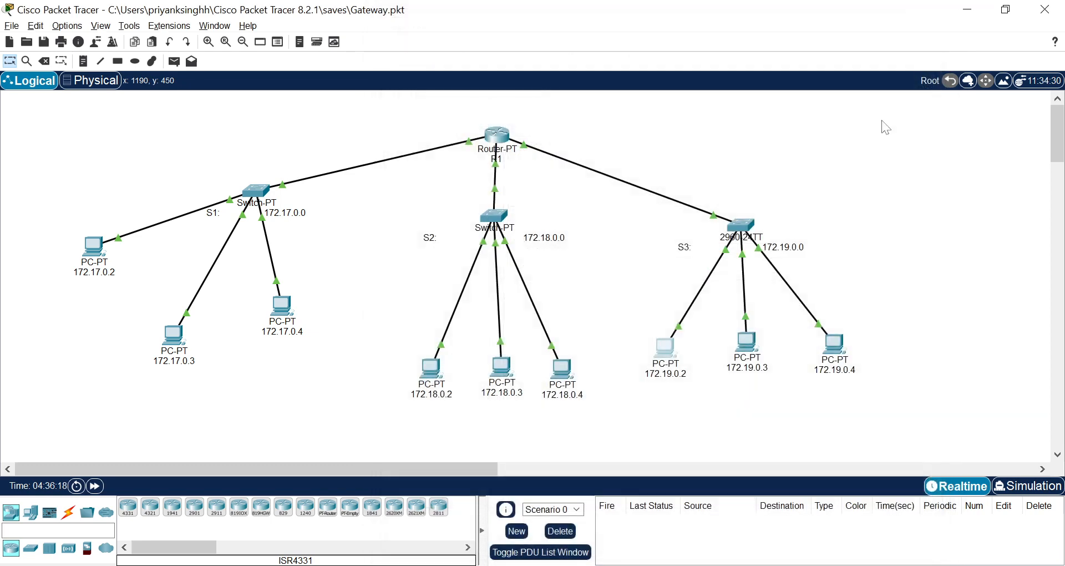
click(834, 351)
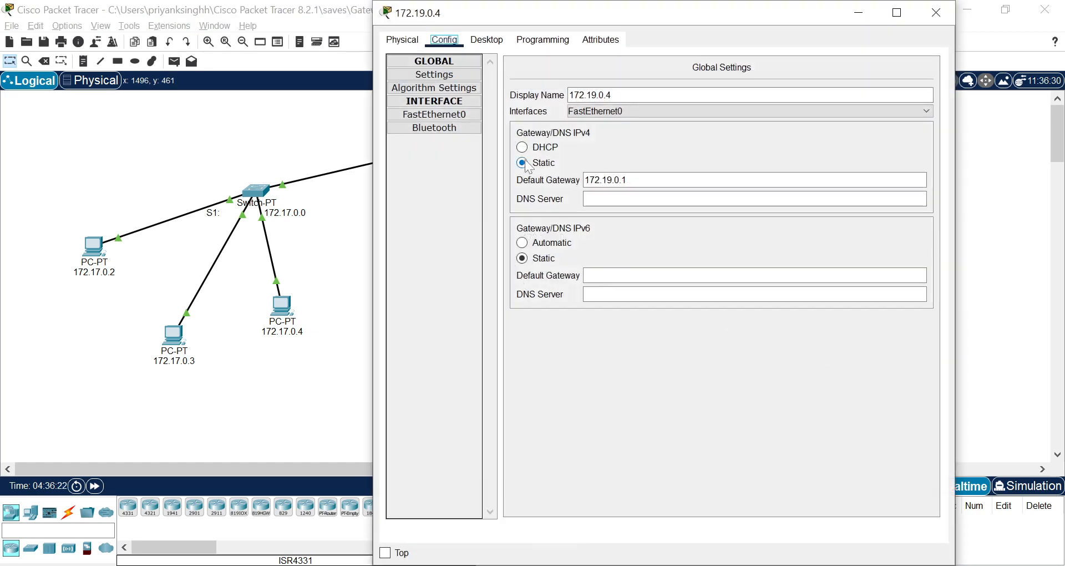
click(460, 115)
drag(768, 177, 715, 179)
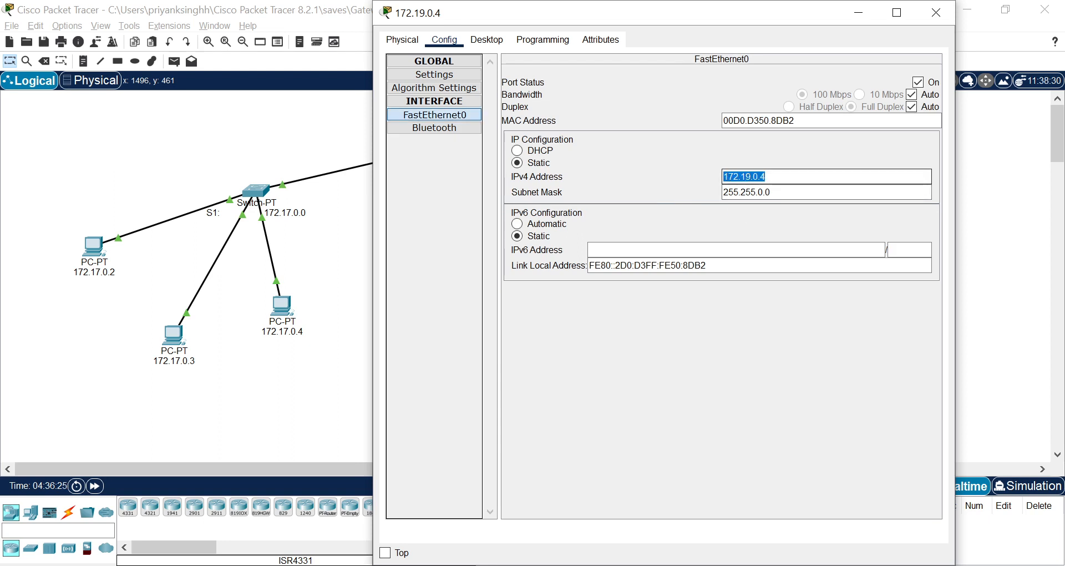
click(435, 74)
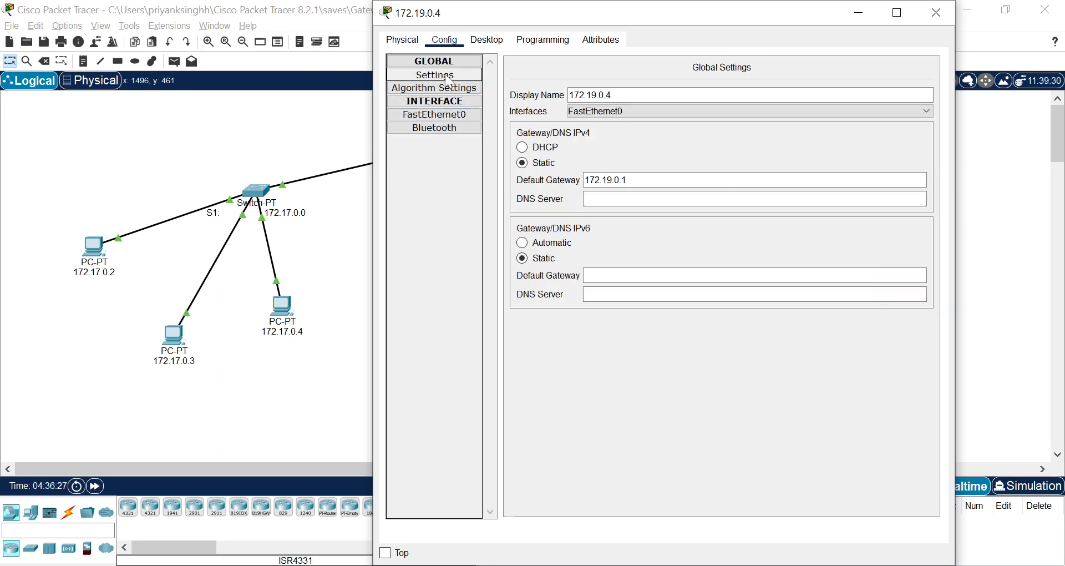
drag(669, 181, 518, 202)
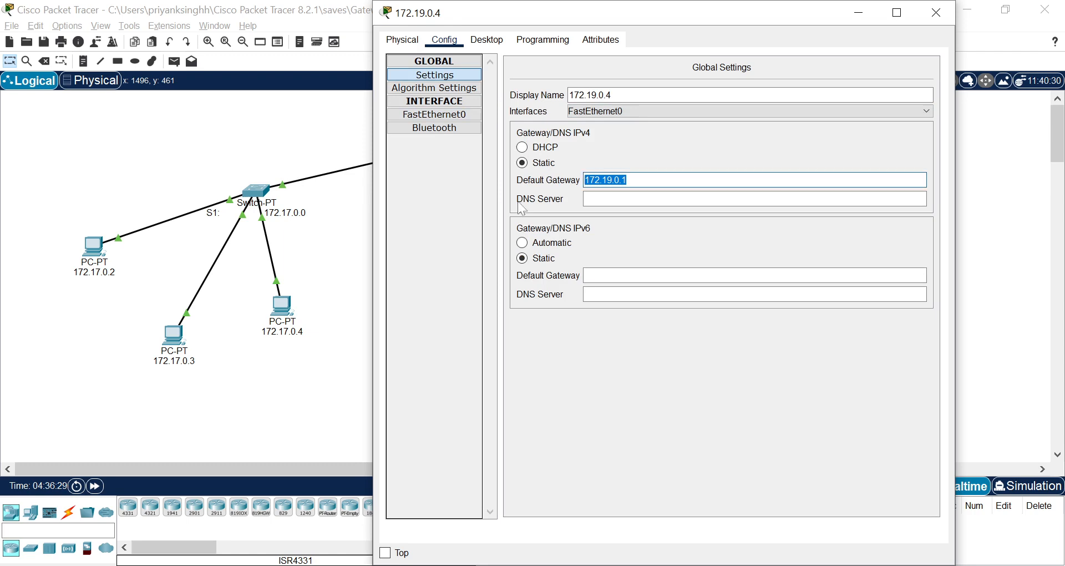
click(937, 12)
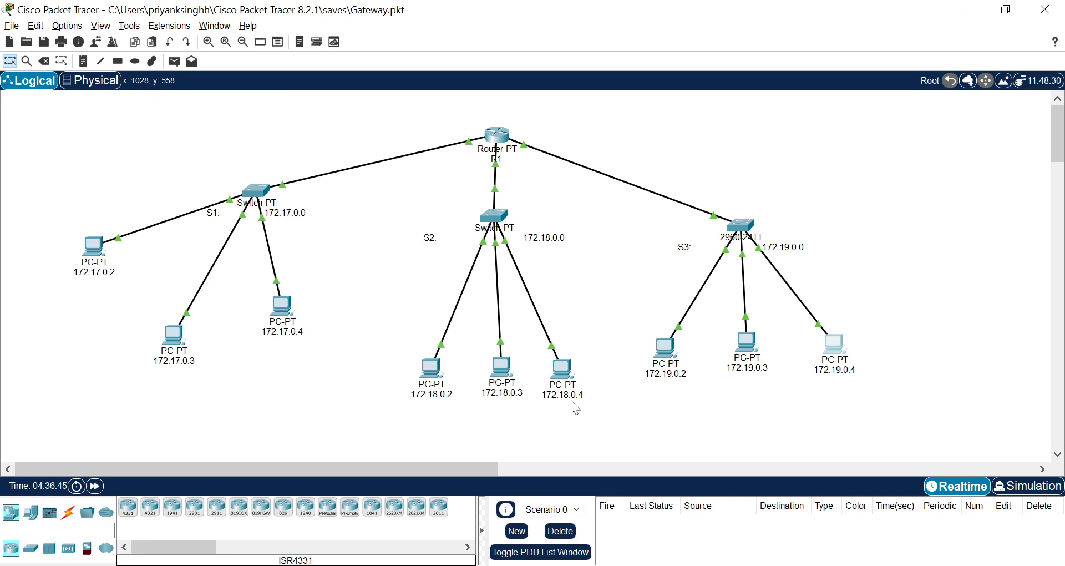
Fast-forward the simulation time twice and send a simple PDU from PC 172.17.0.2 to PC 172.18.0.4.
click(95, 488)
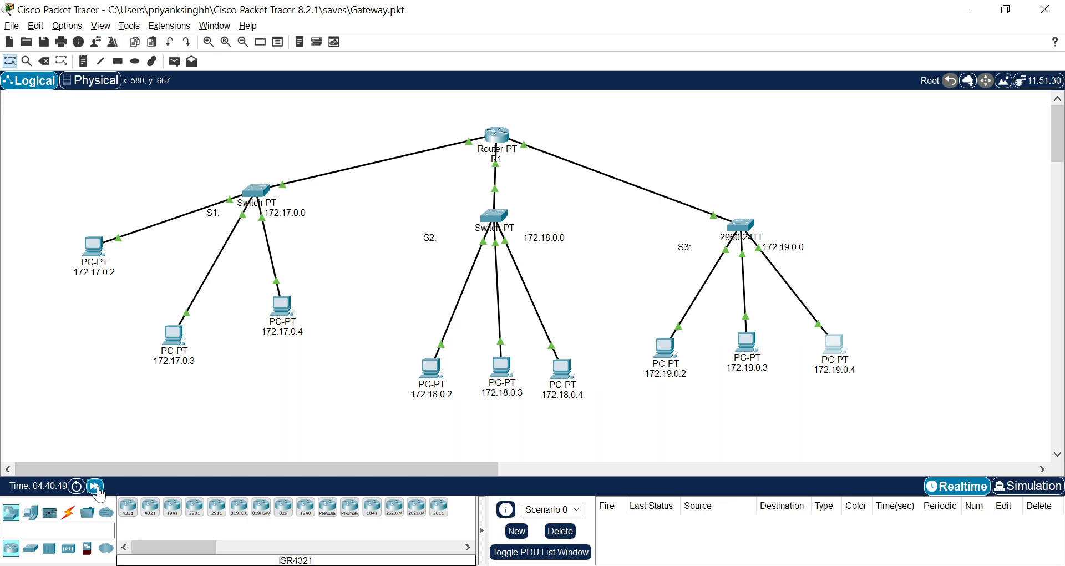
click(95, 488)
click(175, 64)
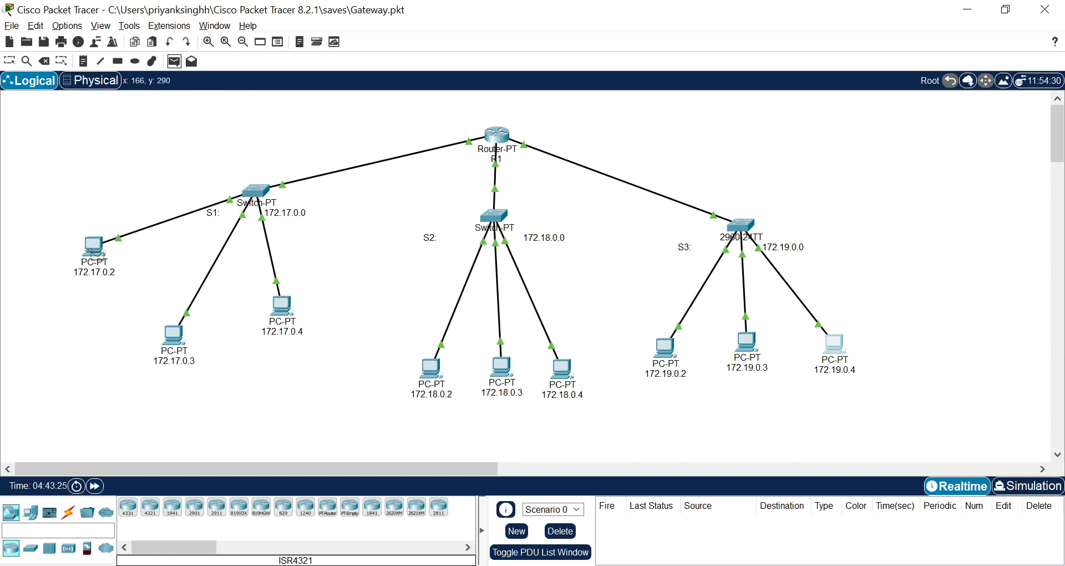
click(93, 253)
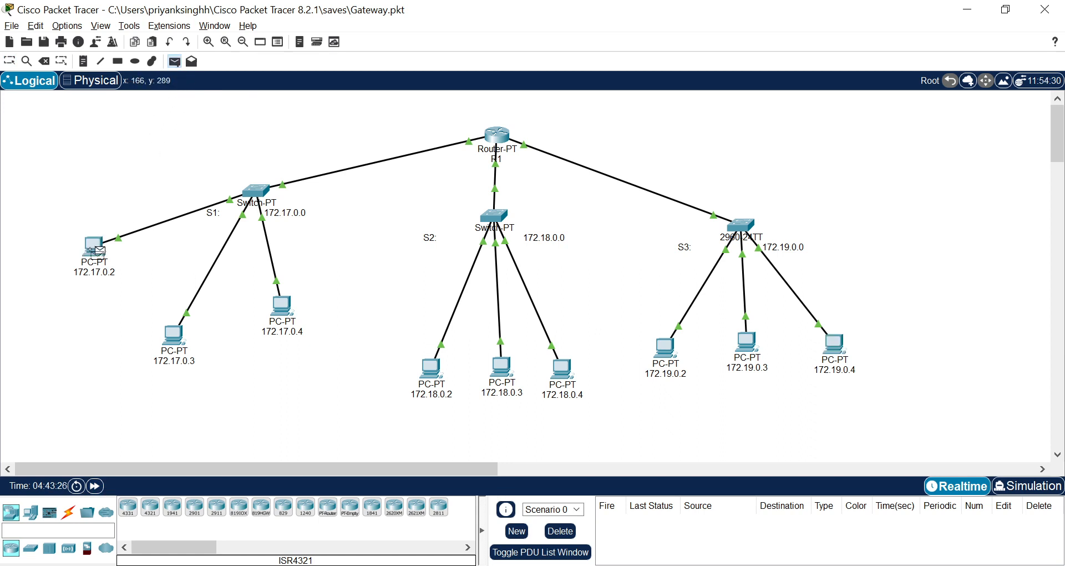
click(556, 366)
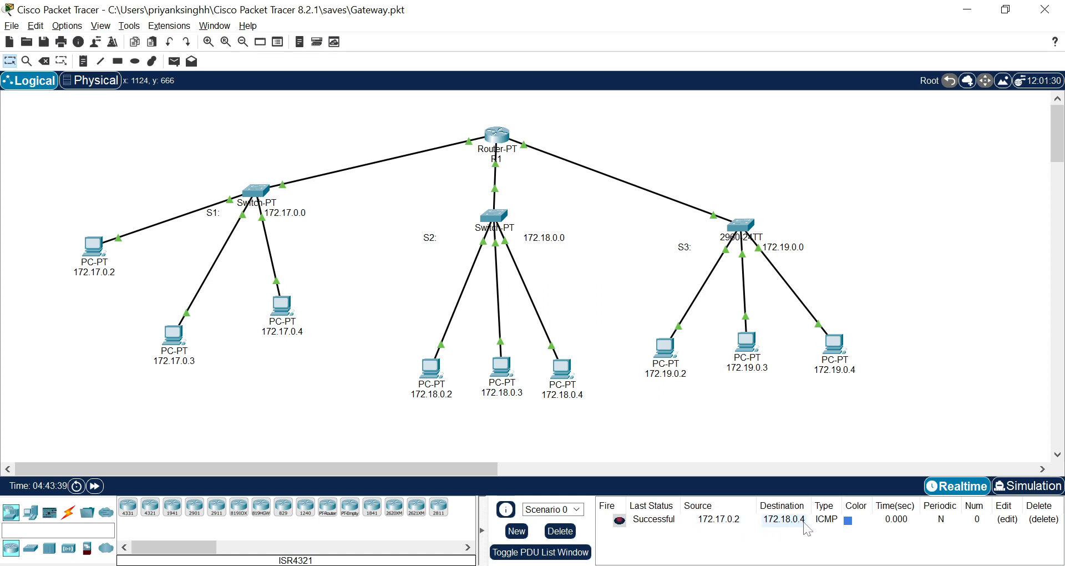
Send a simple PDU from PC 172.17.0.4 on S1's network to PC 172.19.0.4 on S3's network.
click(176, 66)
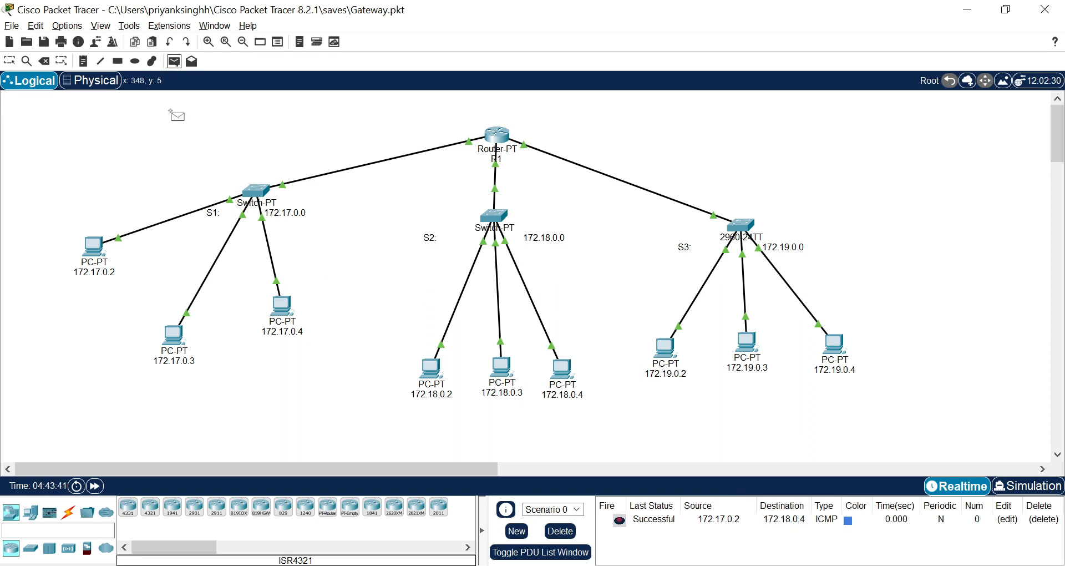
click(286, 312)
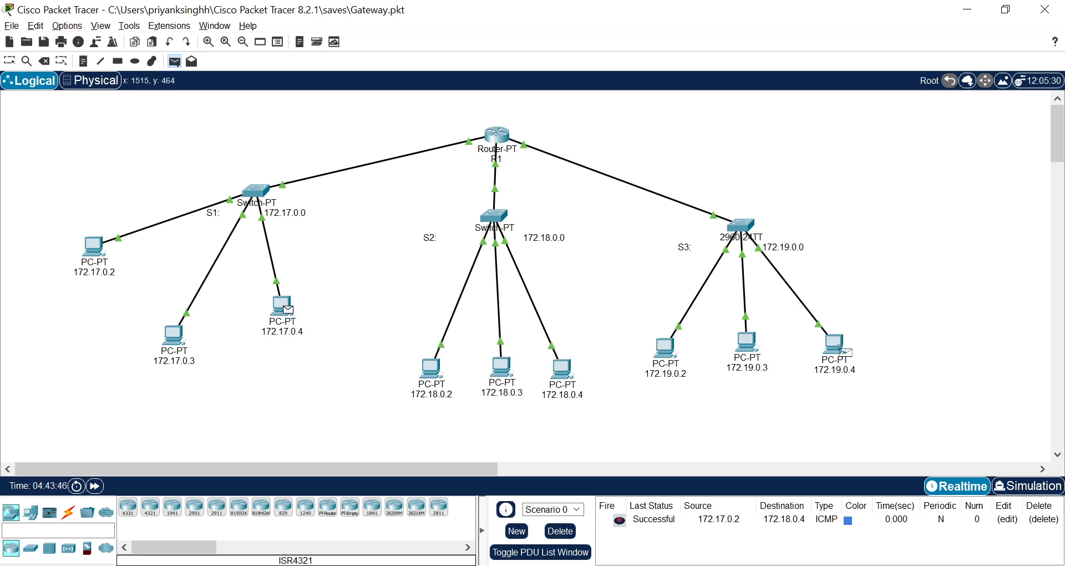
click(838, 345)
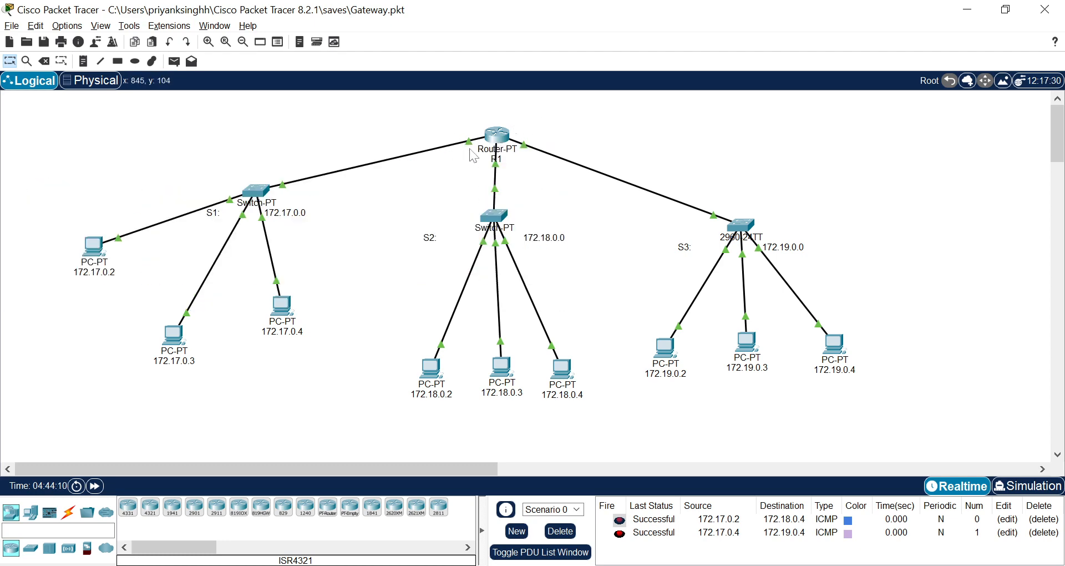
mouse_move(484, 151)
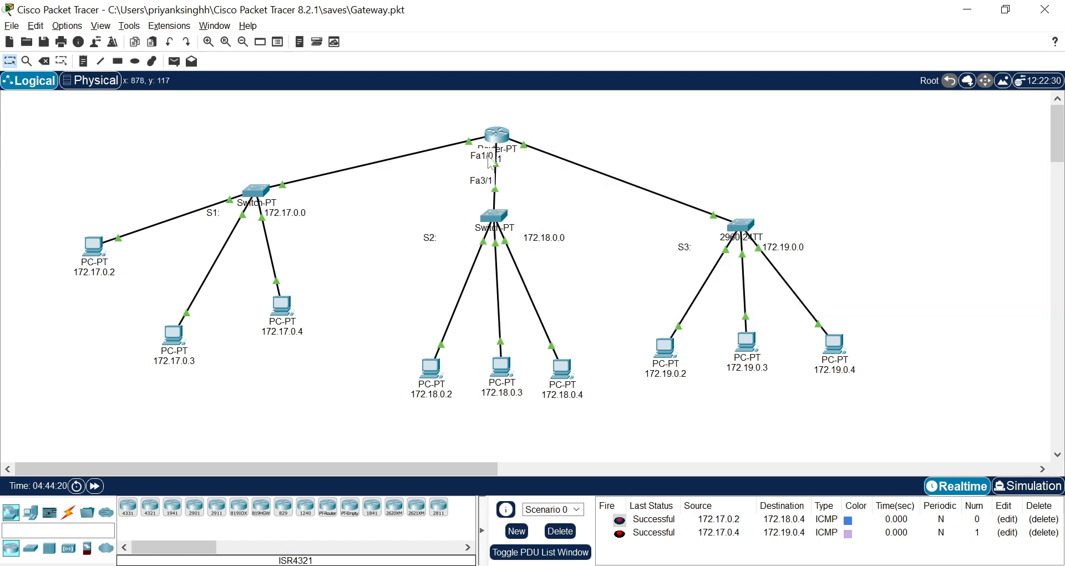
Open the Command Prompt on PC 172.17.0.4.
click(284, 306)
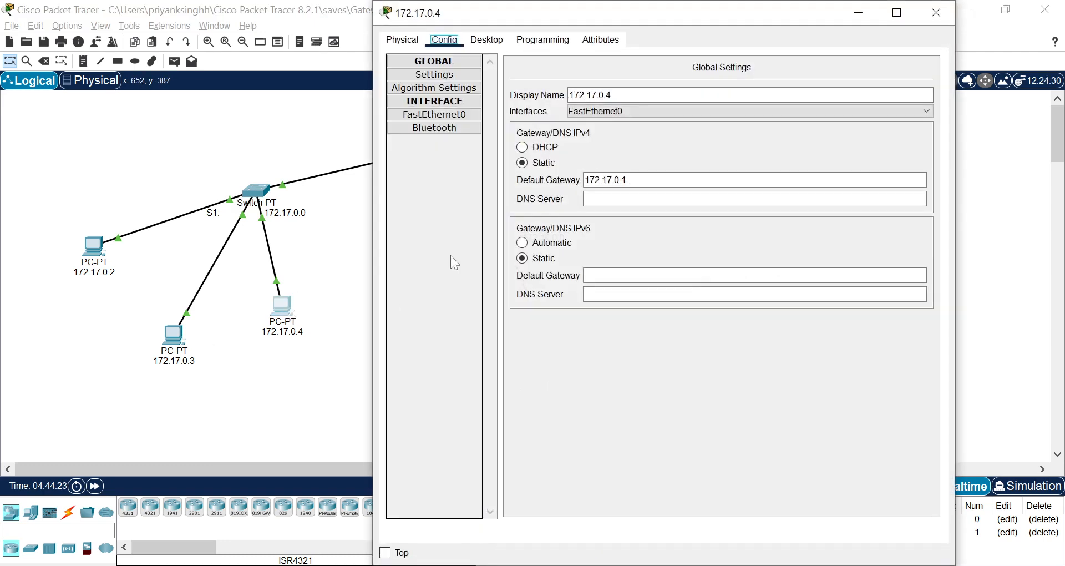
click(487, 40)
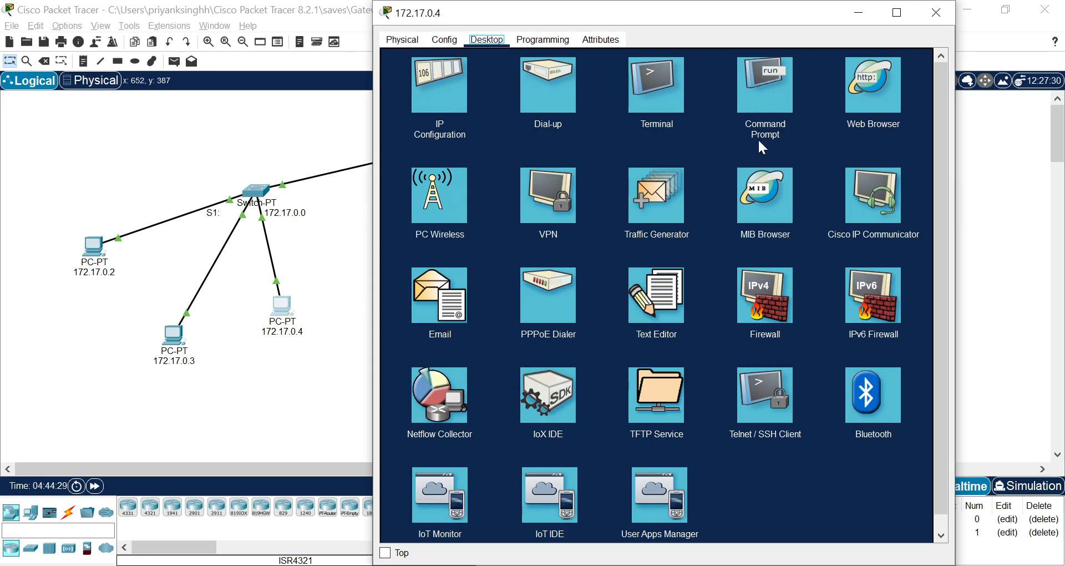
click(776, 88)
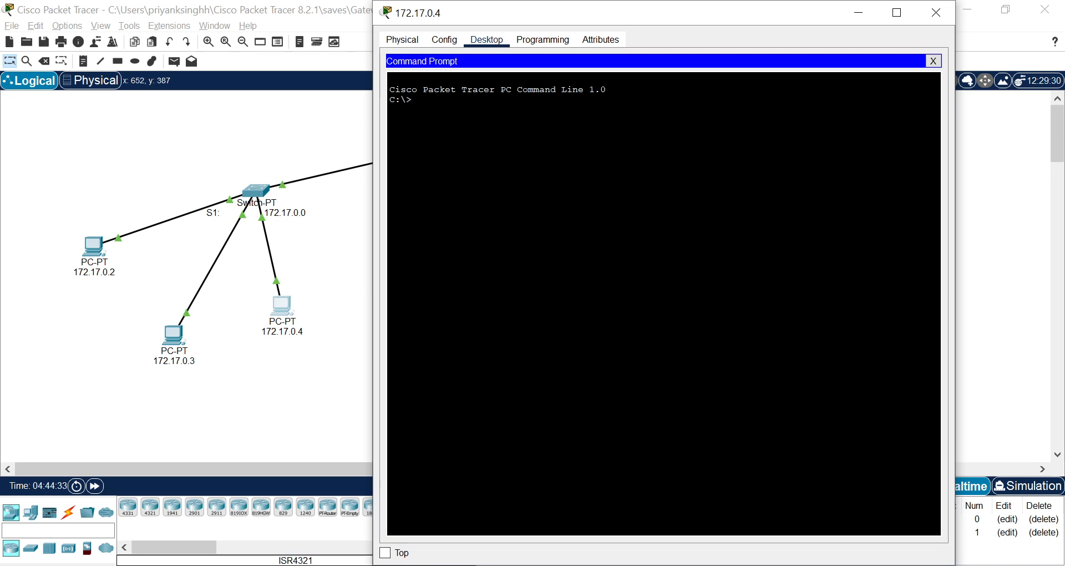
Ping PC 172.19.0.3 from PC 172.17.0.4's command line with "ping 172.19.0.3".
text(17)
text(pin)
text(g)
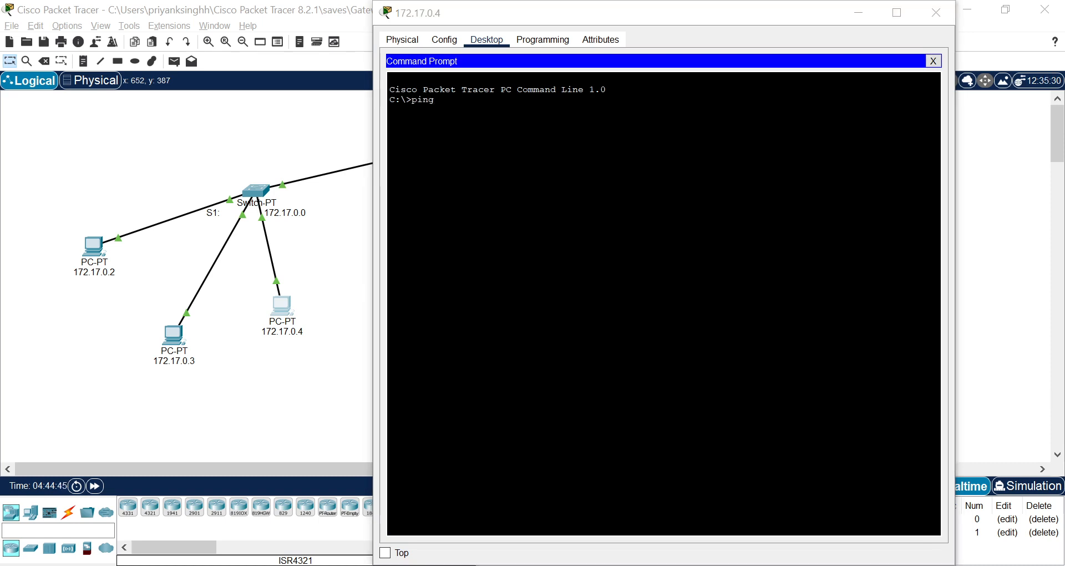
mouse_move(592, 565)
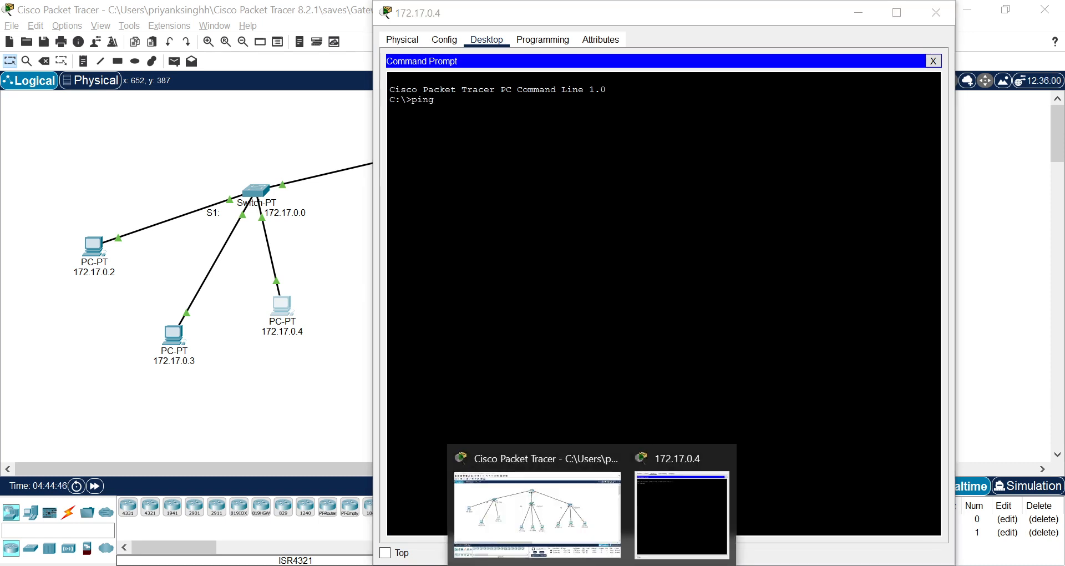
click(580, 533)
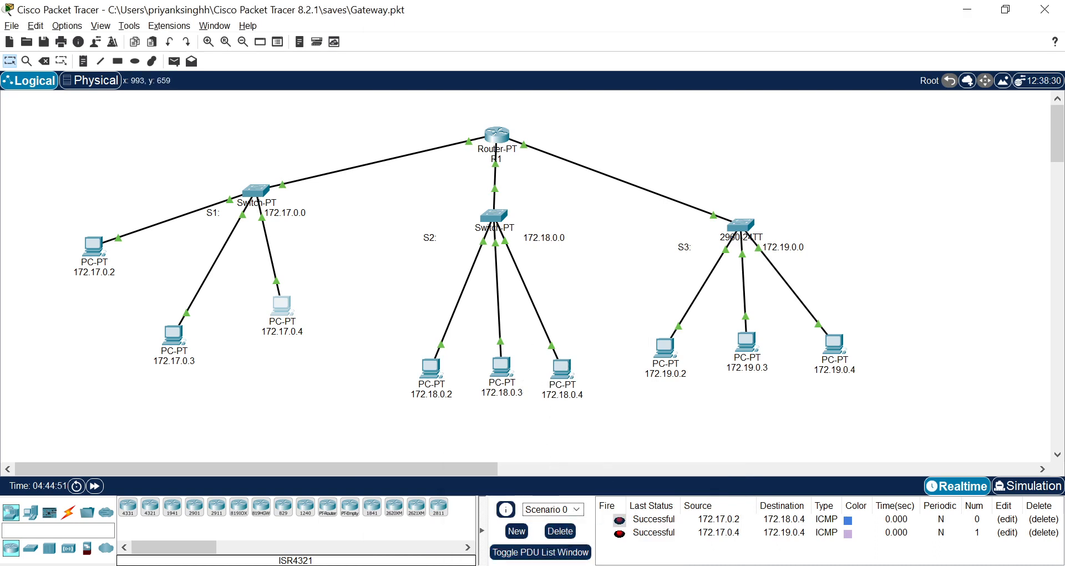
mouse_move(592, 565)
click(697, 509)
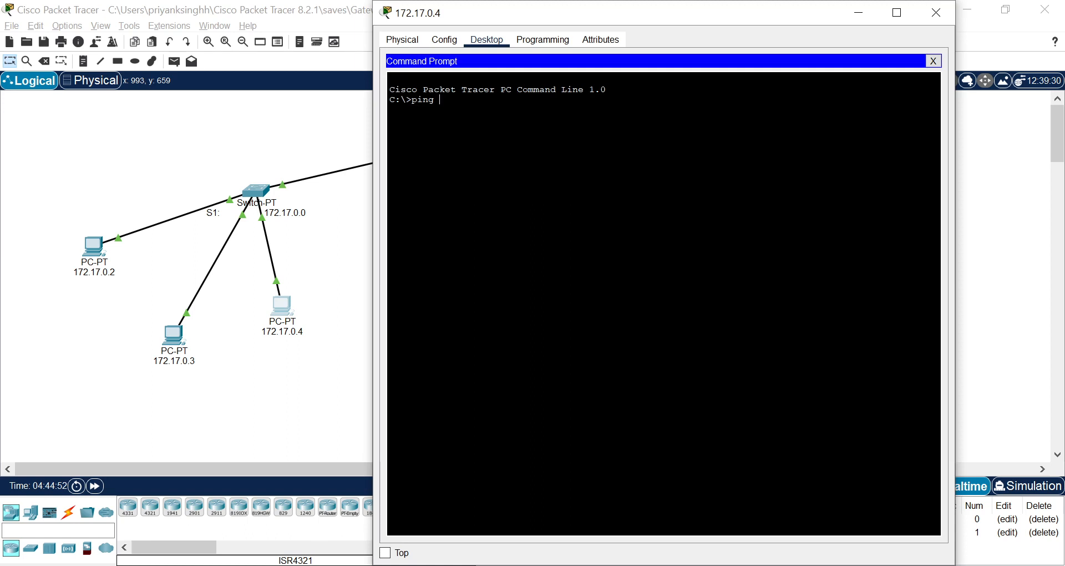
text(72.19.0.3)
key(Return)
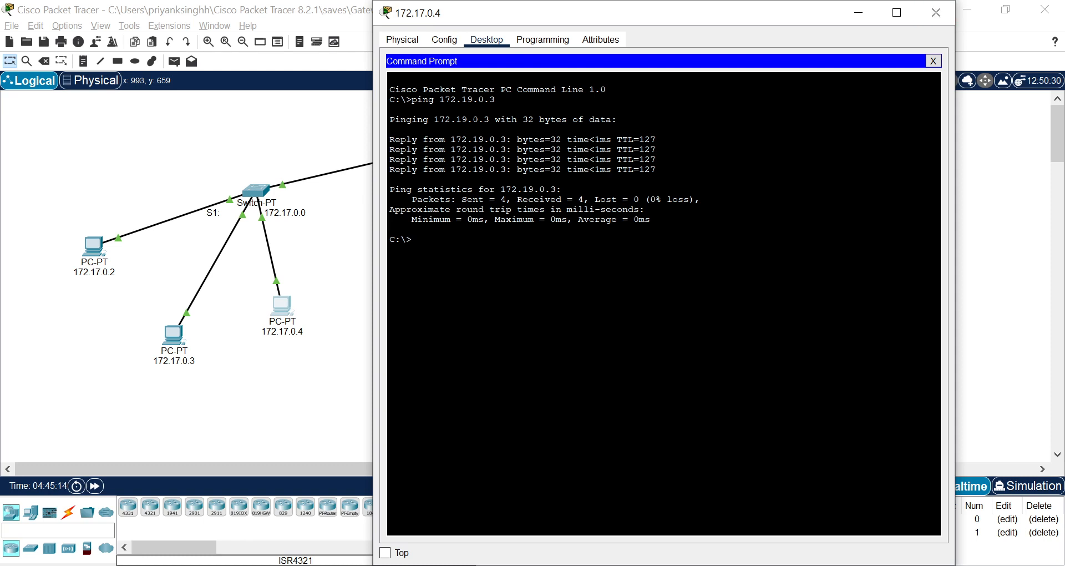
Examine the ping replies and the packet loss statistics, and close PC 172.17.0.4's window.
drag(655, 171, 389, 139)
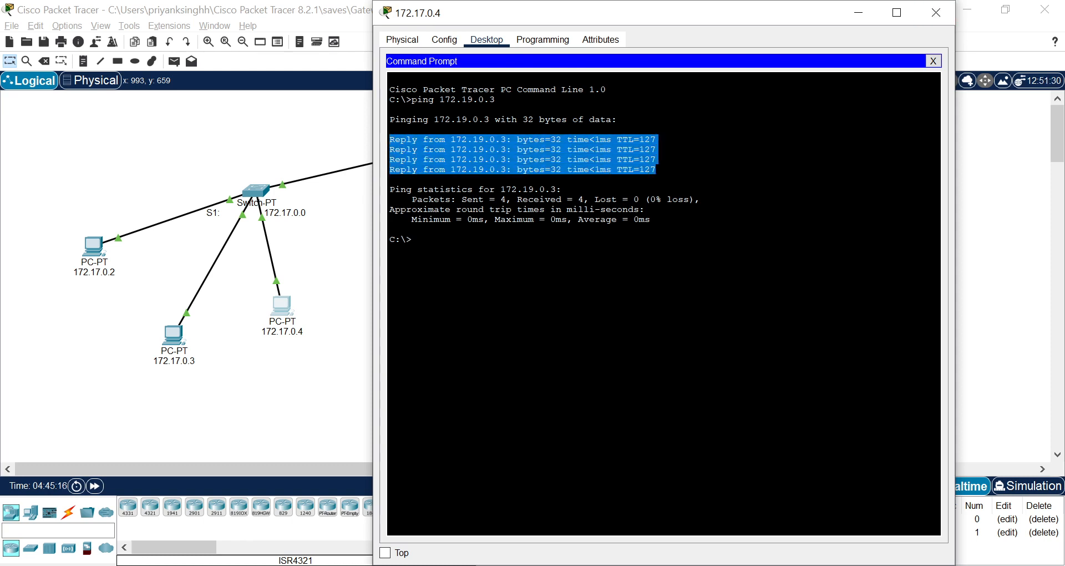
drag(517, 200, 644, 200)
click(595, 199)
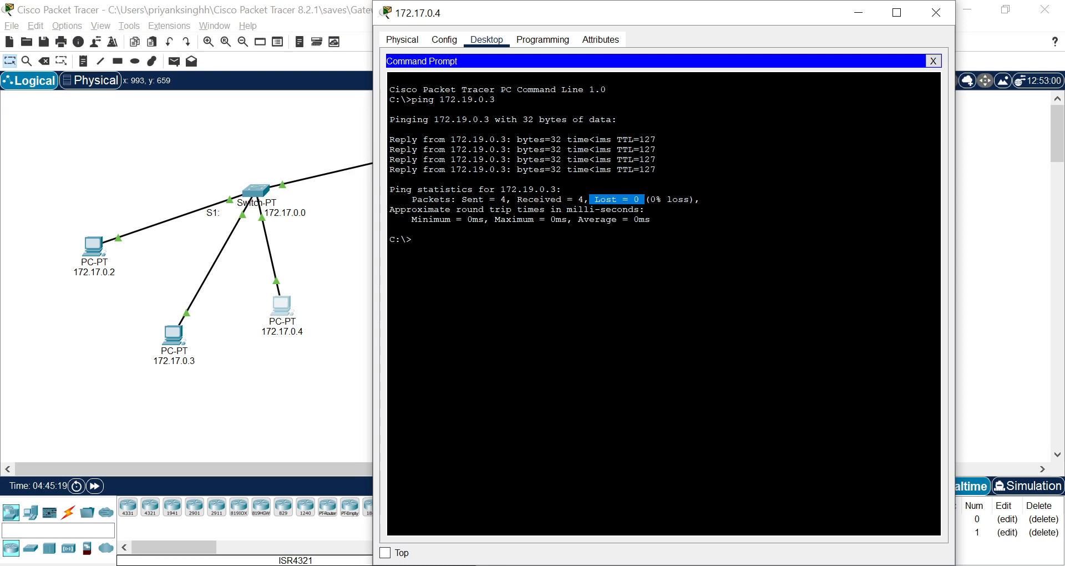
click(942, 15)
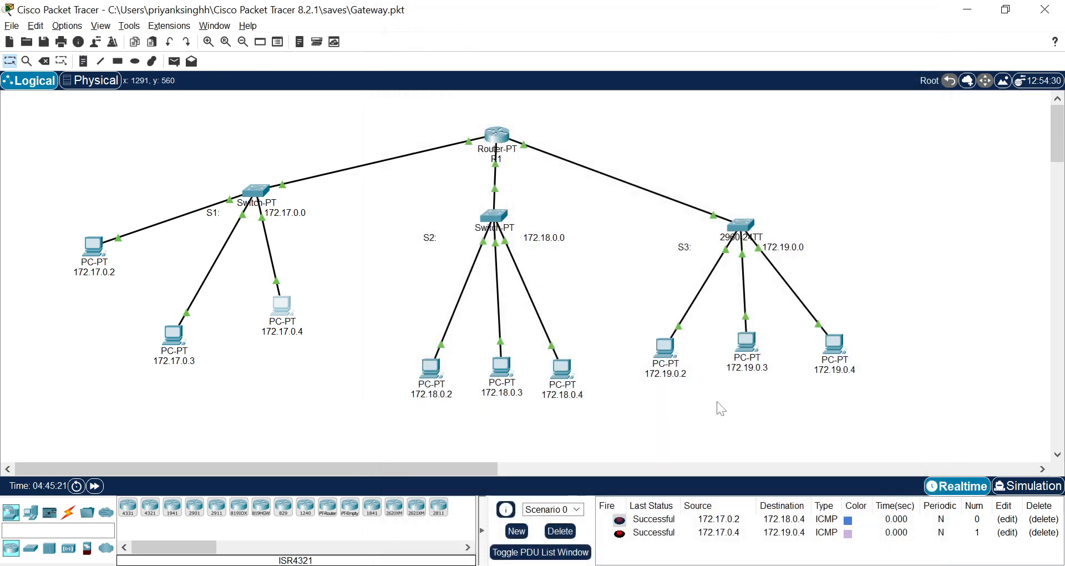